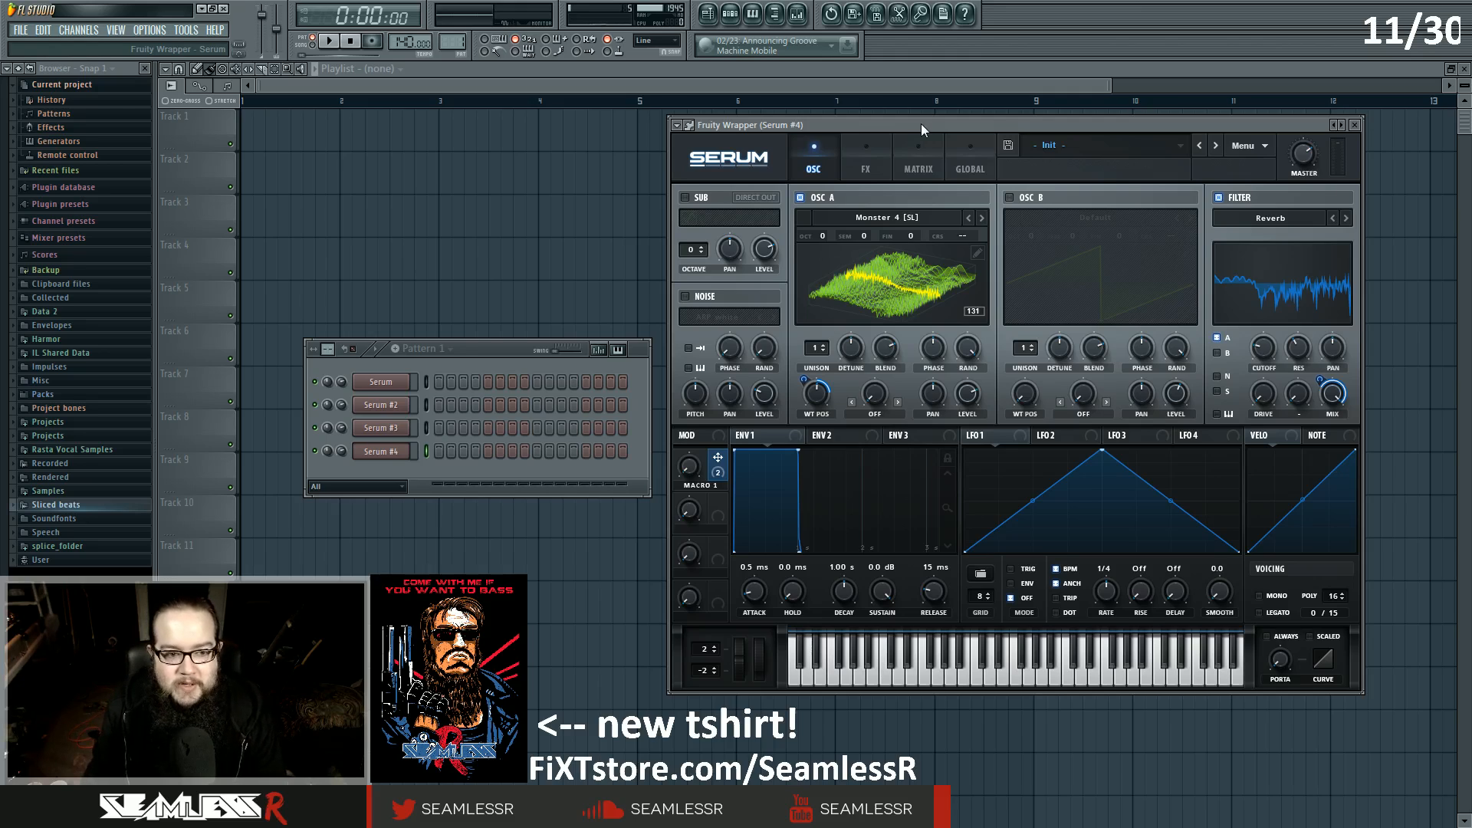
Step: Open the first Serum channel and examine the warp mode options of oscillator A, including FM (from B)
left_click(381, 382)
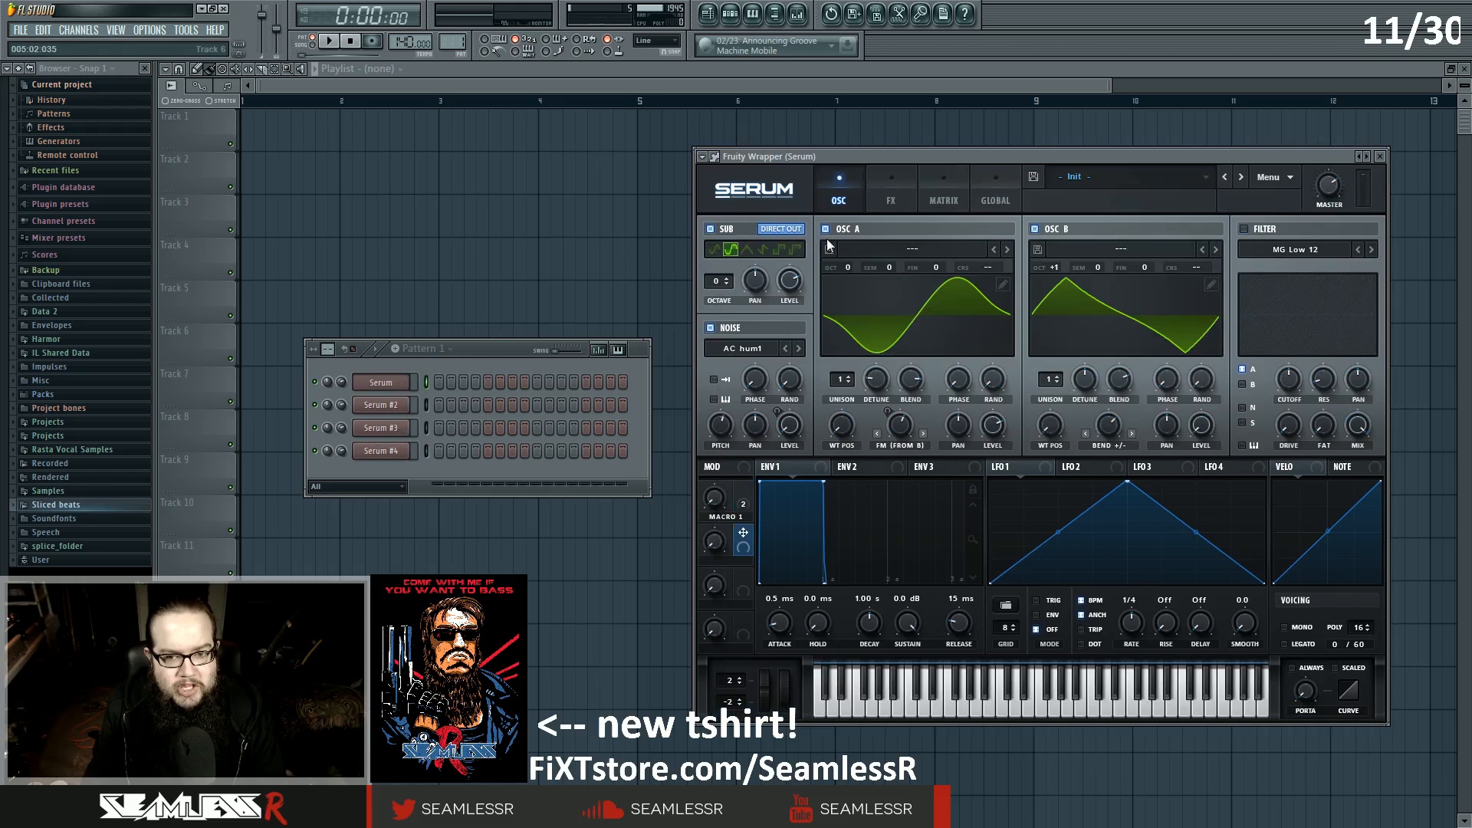
left_click_drag(866, 154, 844, 113)
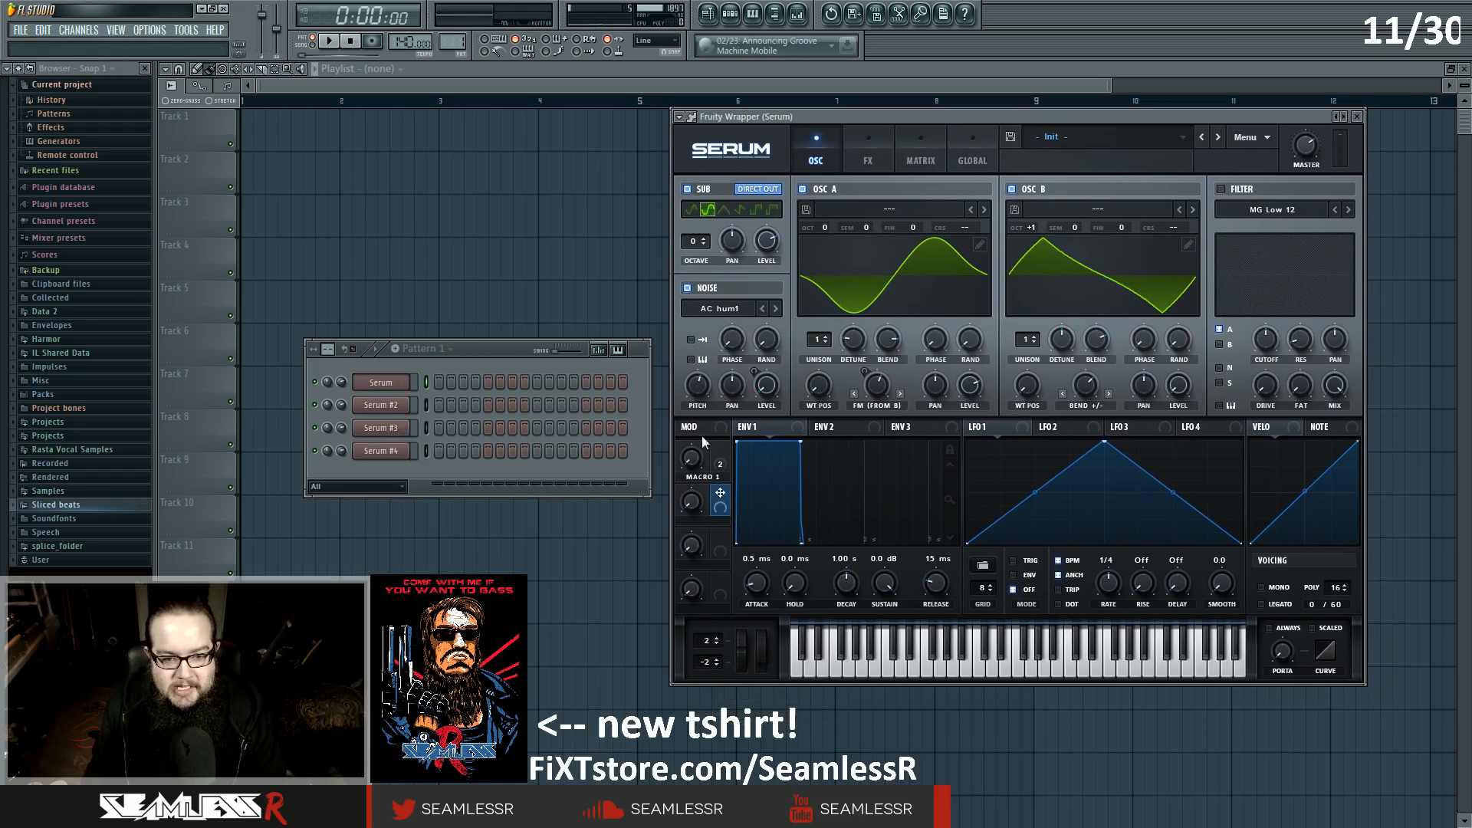
mouse_move(720, 495)
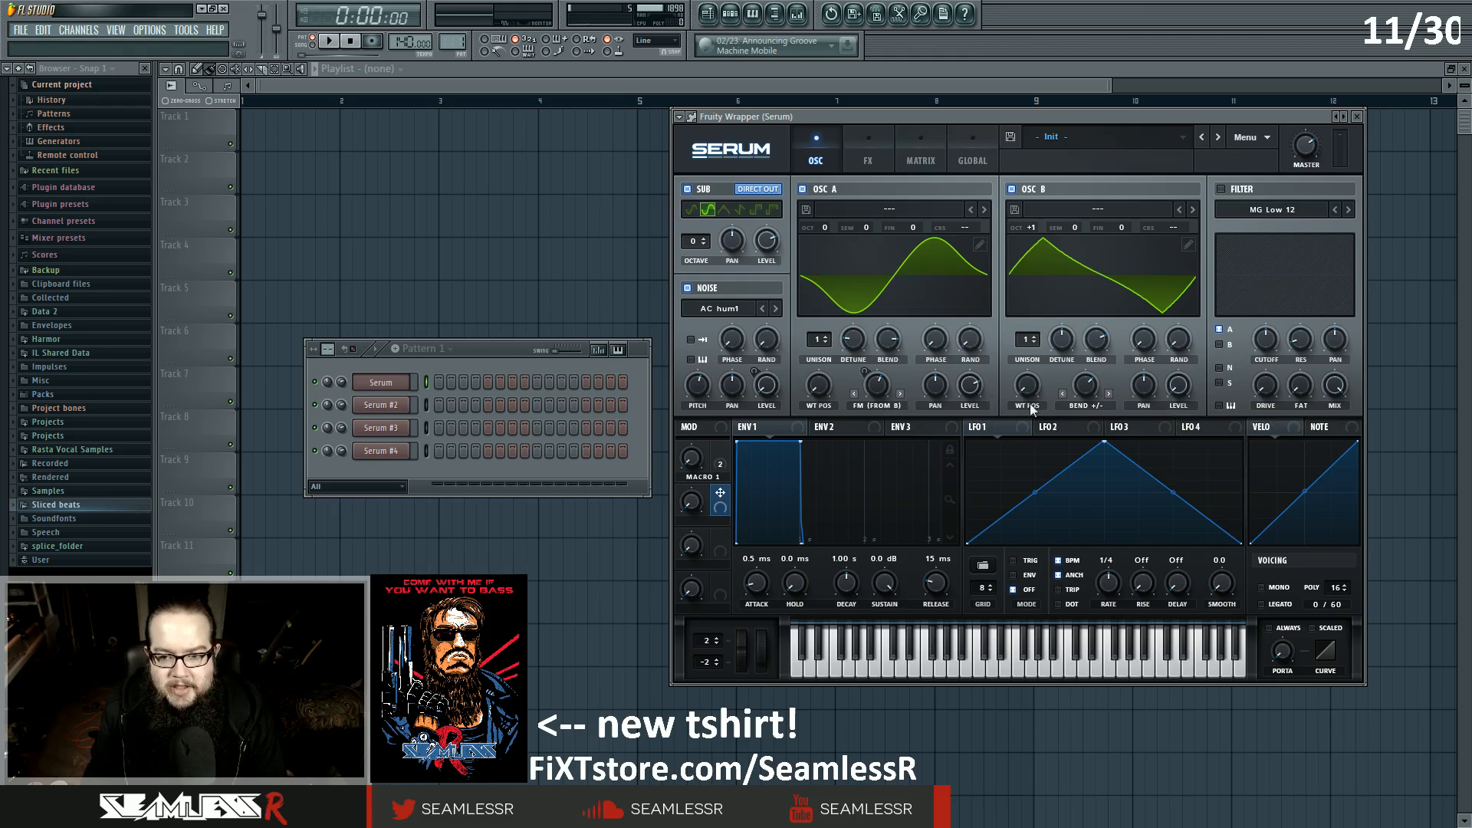
left_click(878, 405)
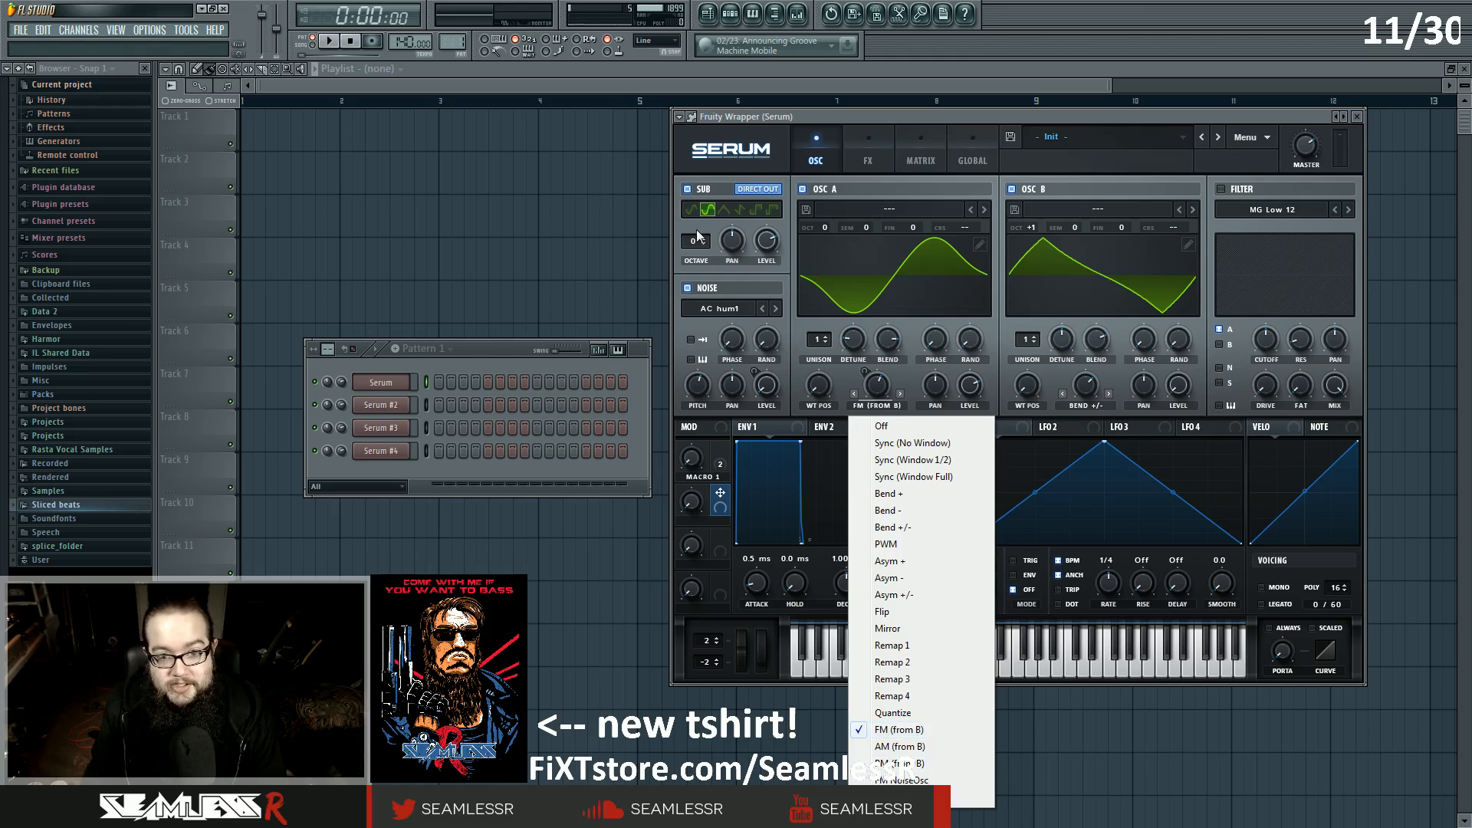
left_click(891, 121)
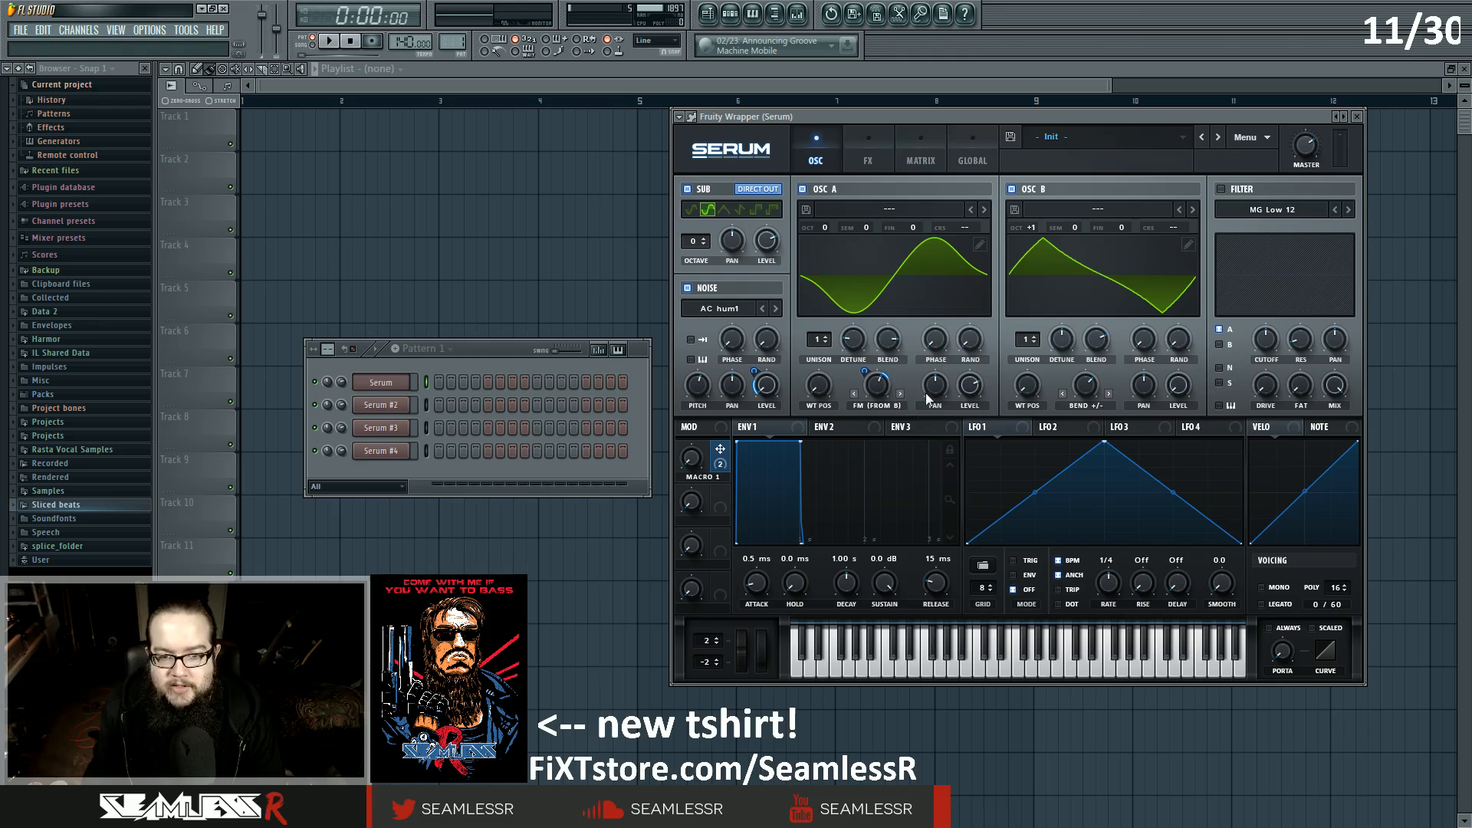
Step: Sweep Macro 1 on the first Serum patch and compare its oscillator setup with its Distortion and EQ effects
left_click_drag(692, 454, 716, 351)
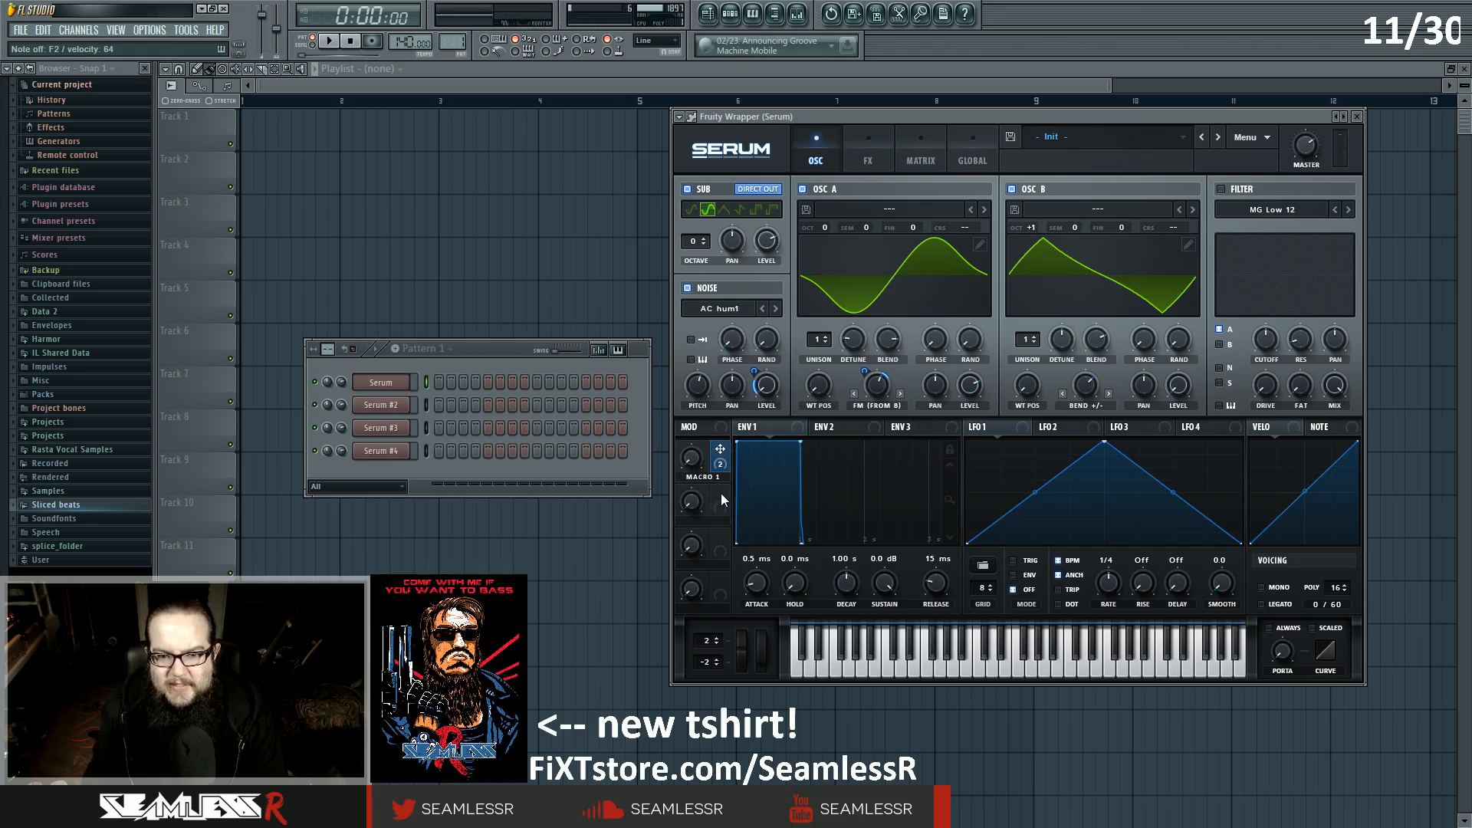
left_click(853, 164)
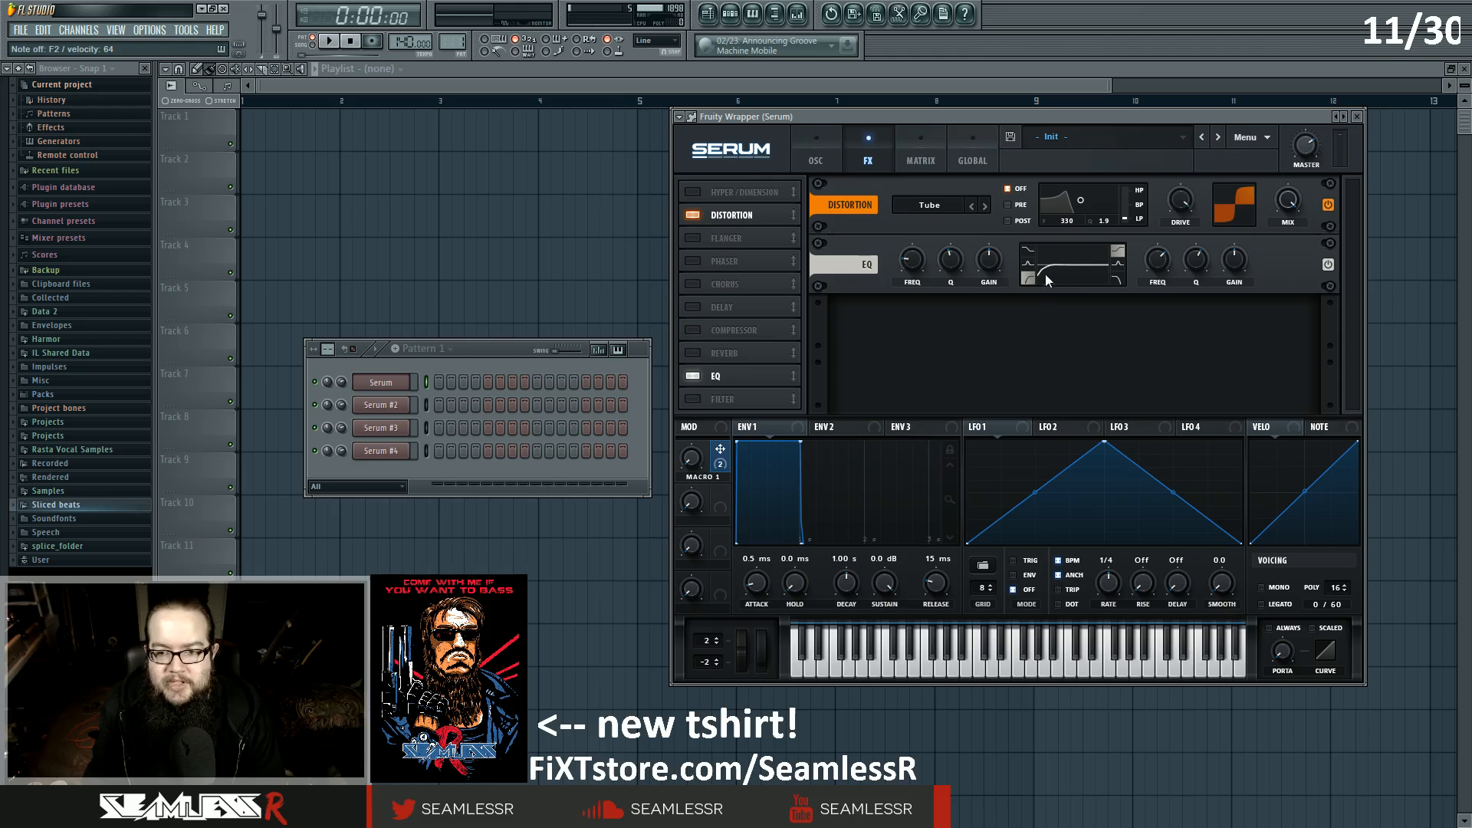
left_click(817, 161)
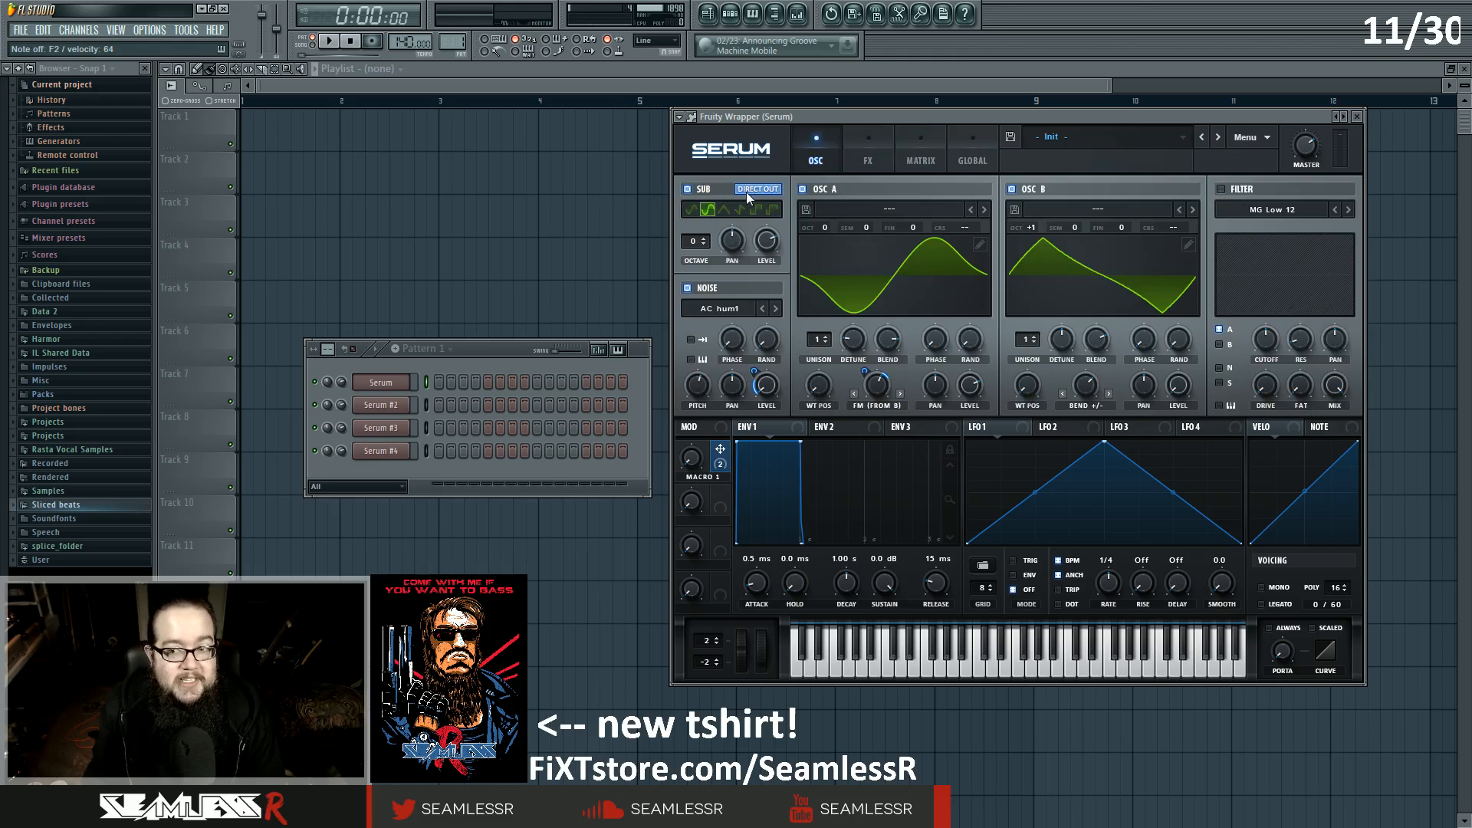
left_click(879, 161)
left_click(824, 164)
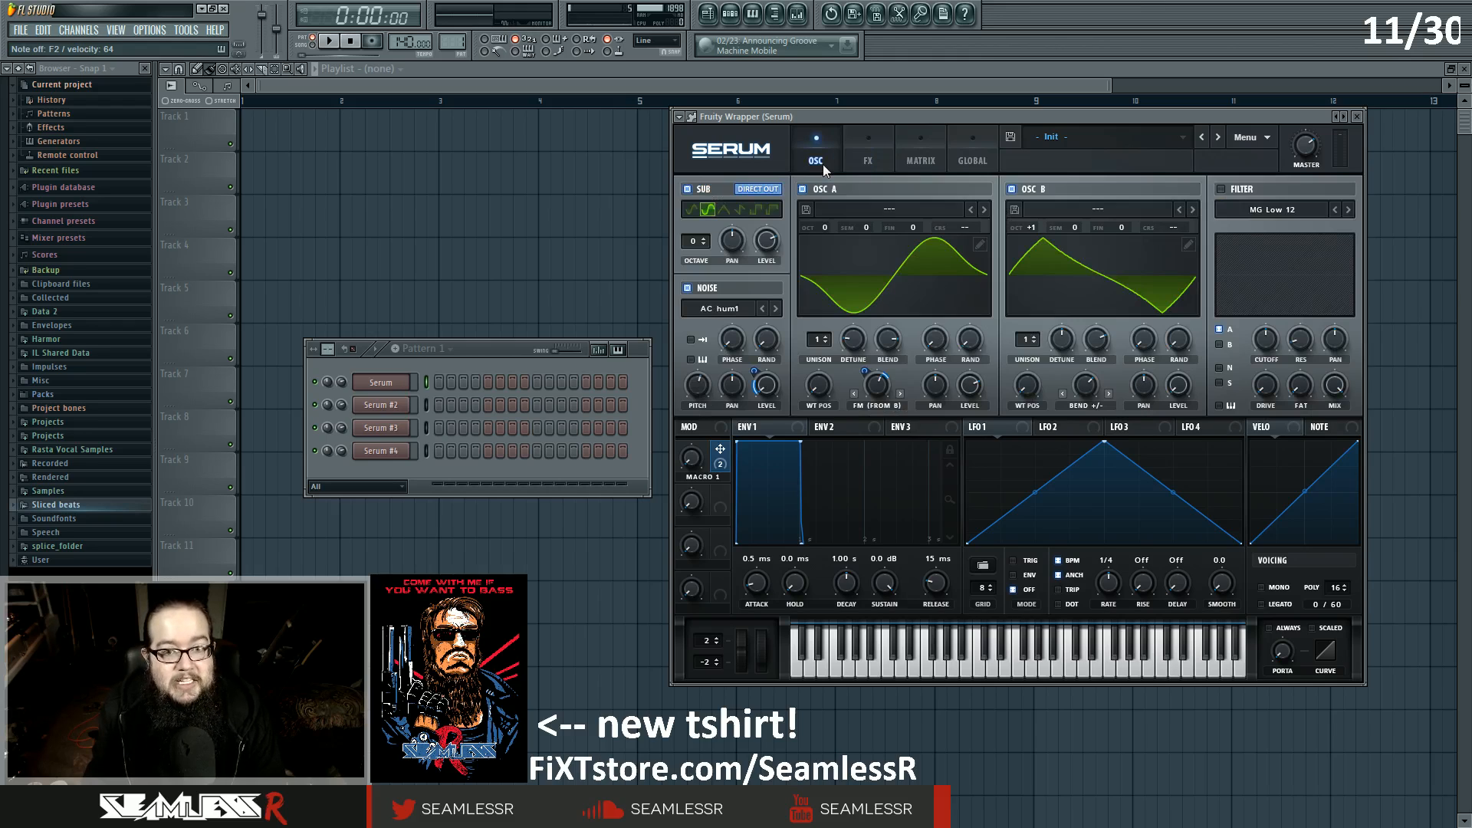
left_click(856, 156)
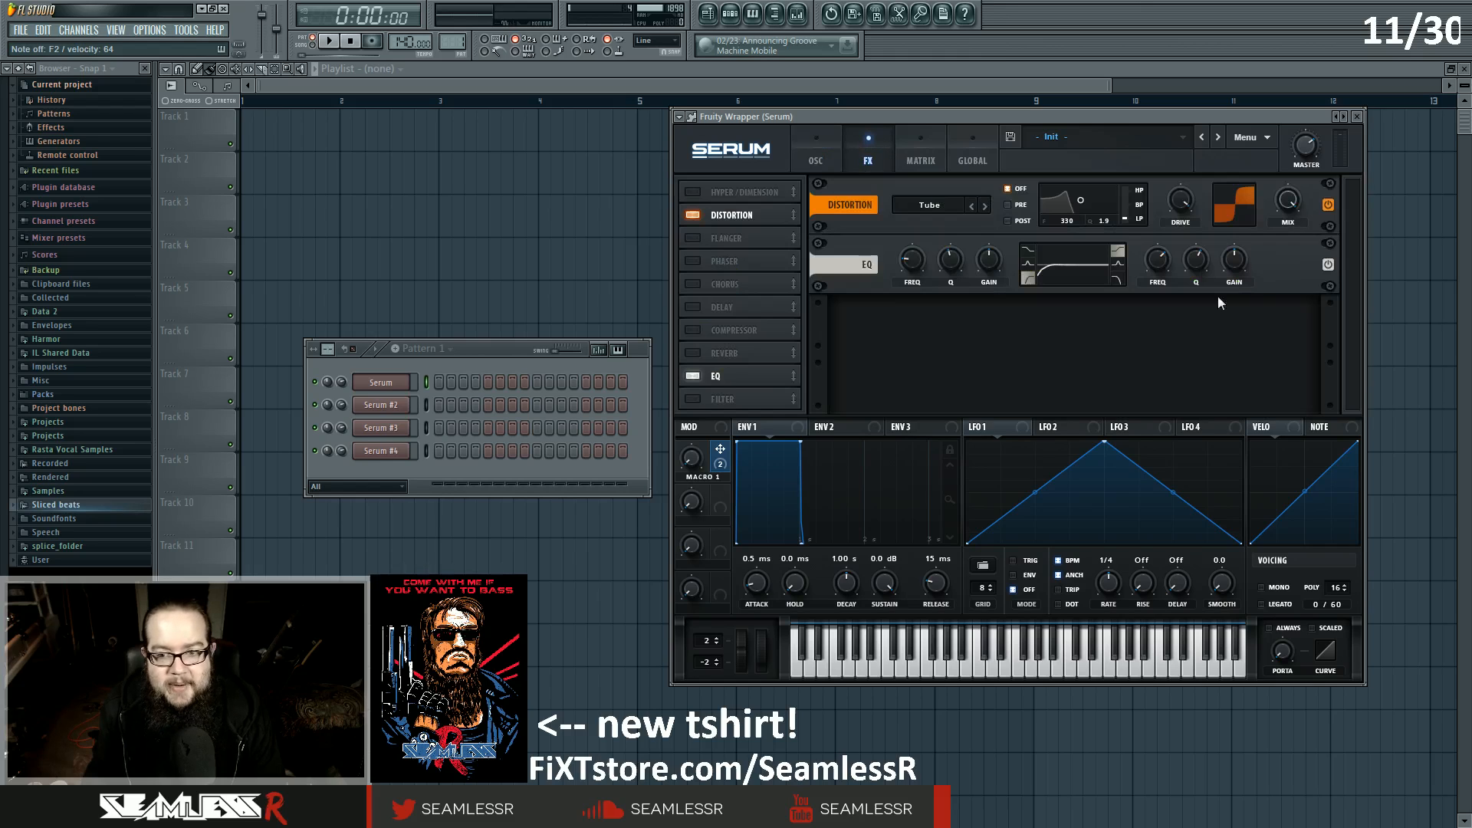
left_click(815, 159)
left_click_drag(795, 117, 799, 125)
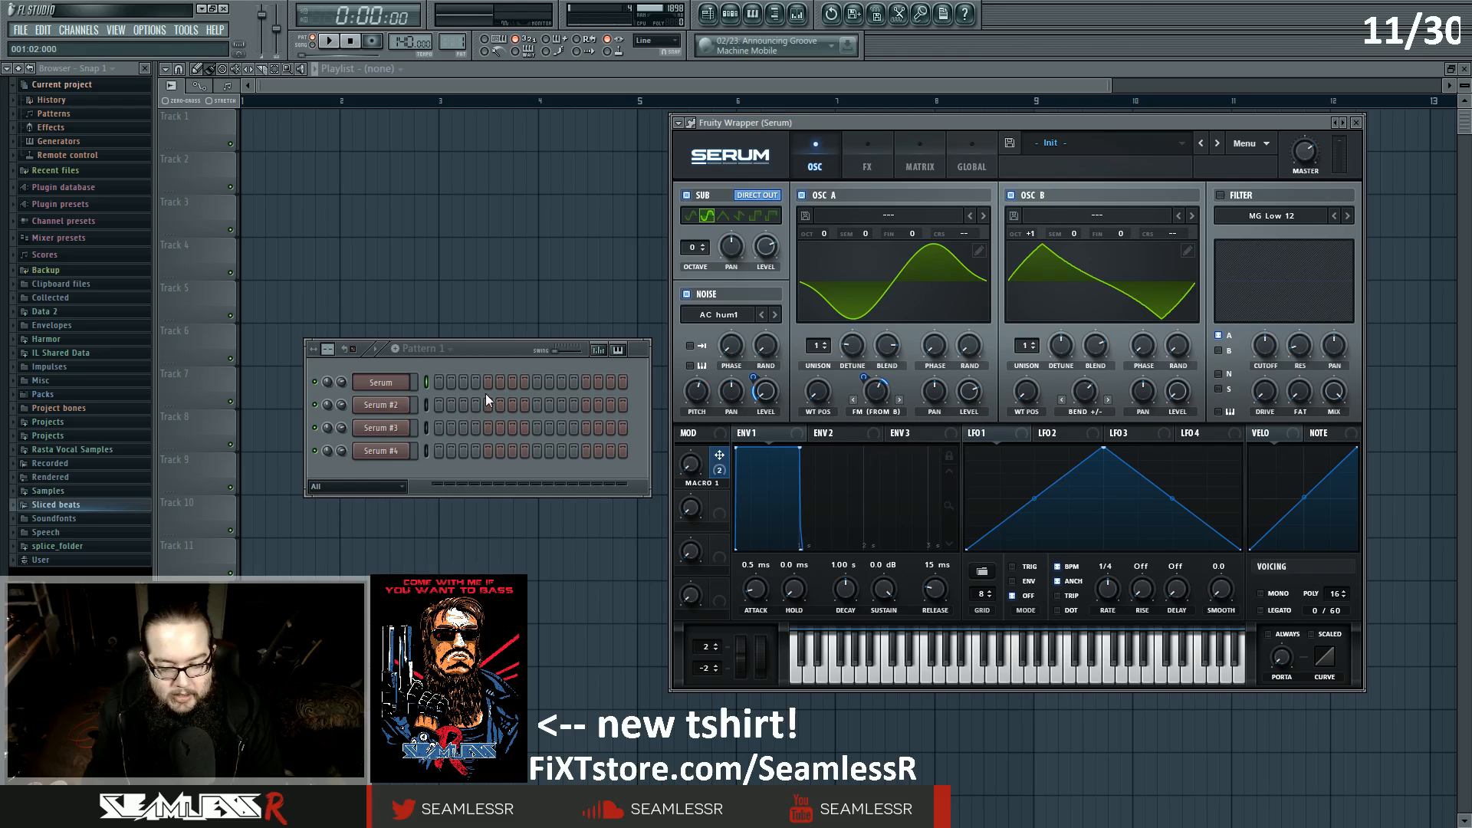
Step: Open the Serum #2 channel and switch off its noise oscillator
left_click(385, 407)
left_click_drag(864, 127, 835, 110)
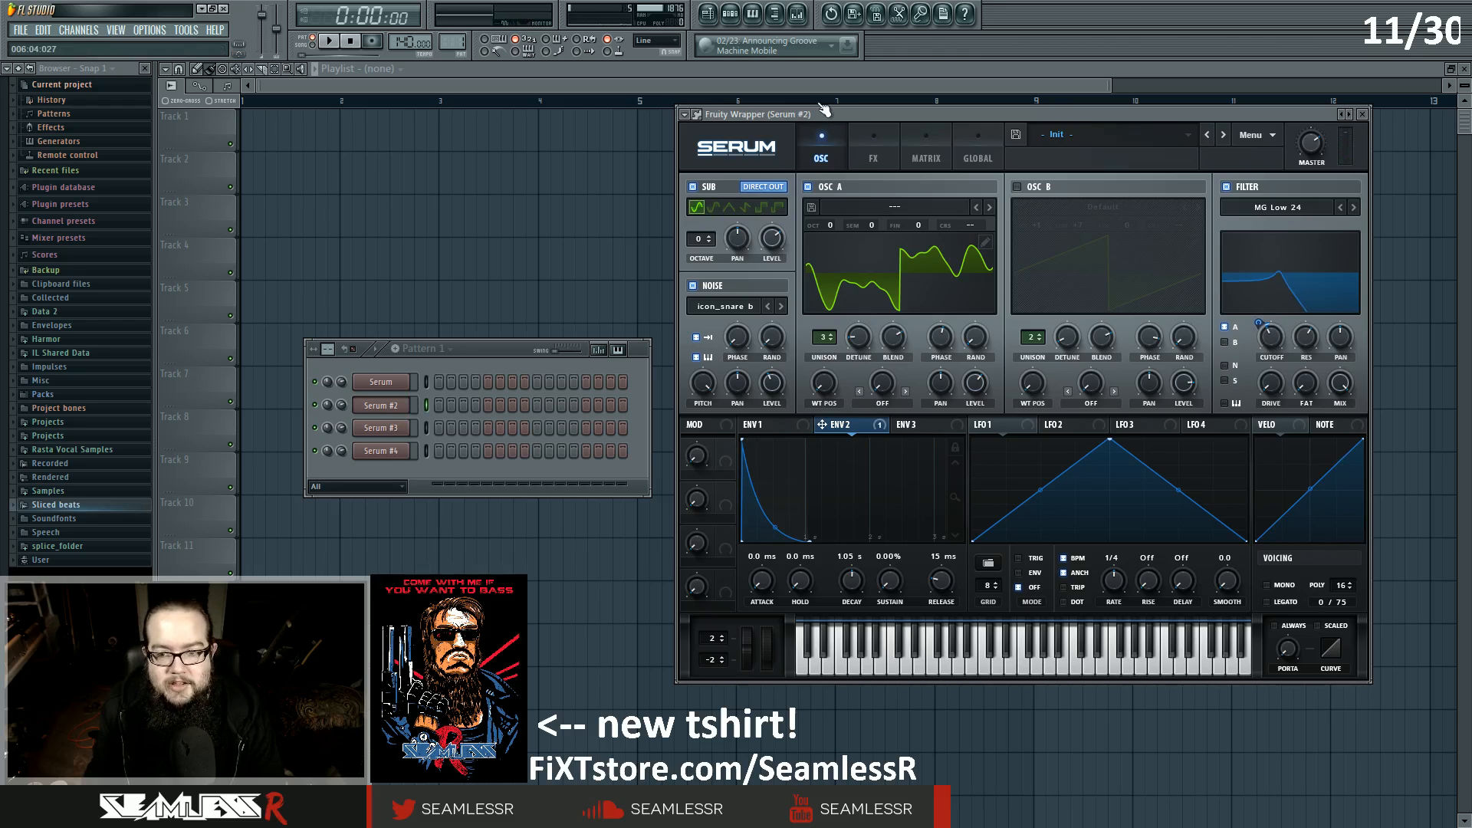
left_click(695, 286)
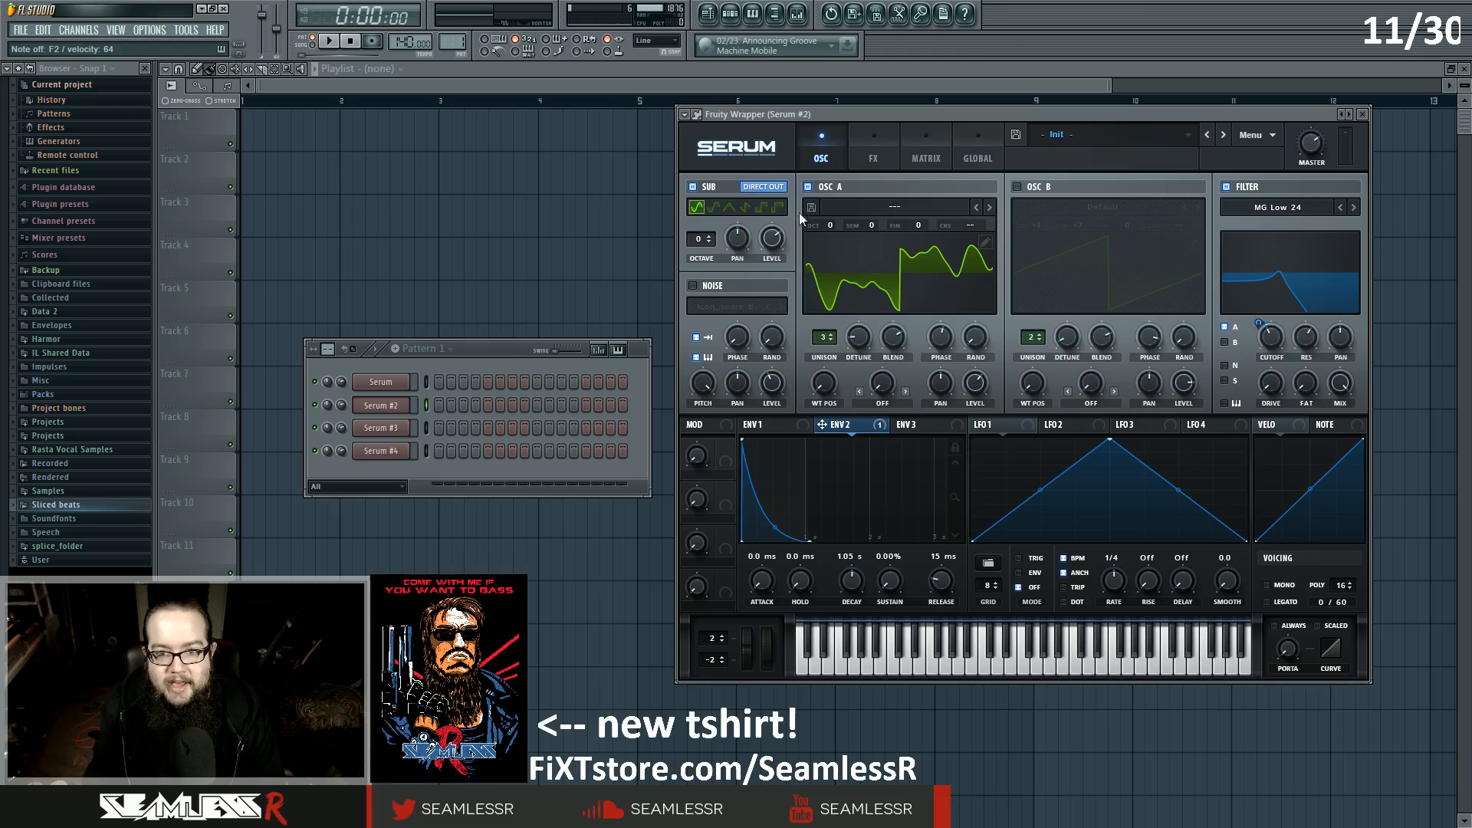
Step: Examine the waveform and harmonic bins of Serum #2's oscillator A in the wavetable editor
left_click(986, 242)
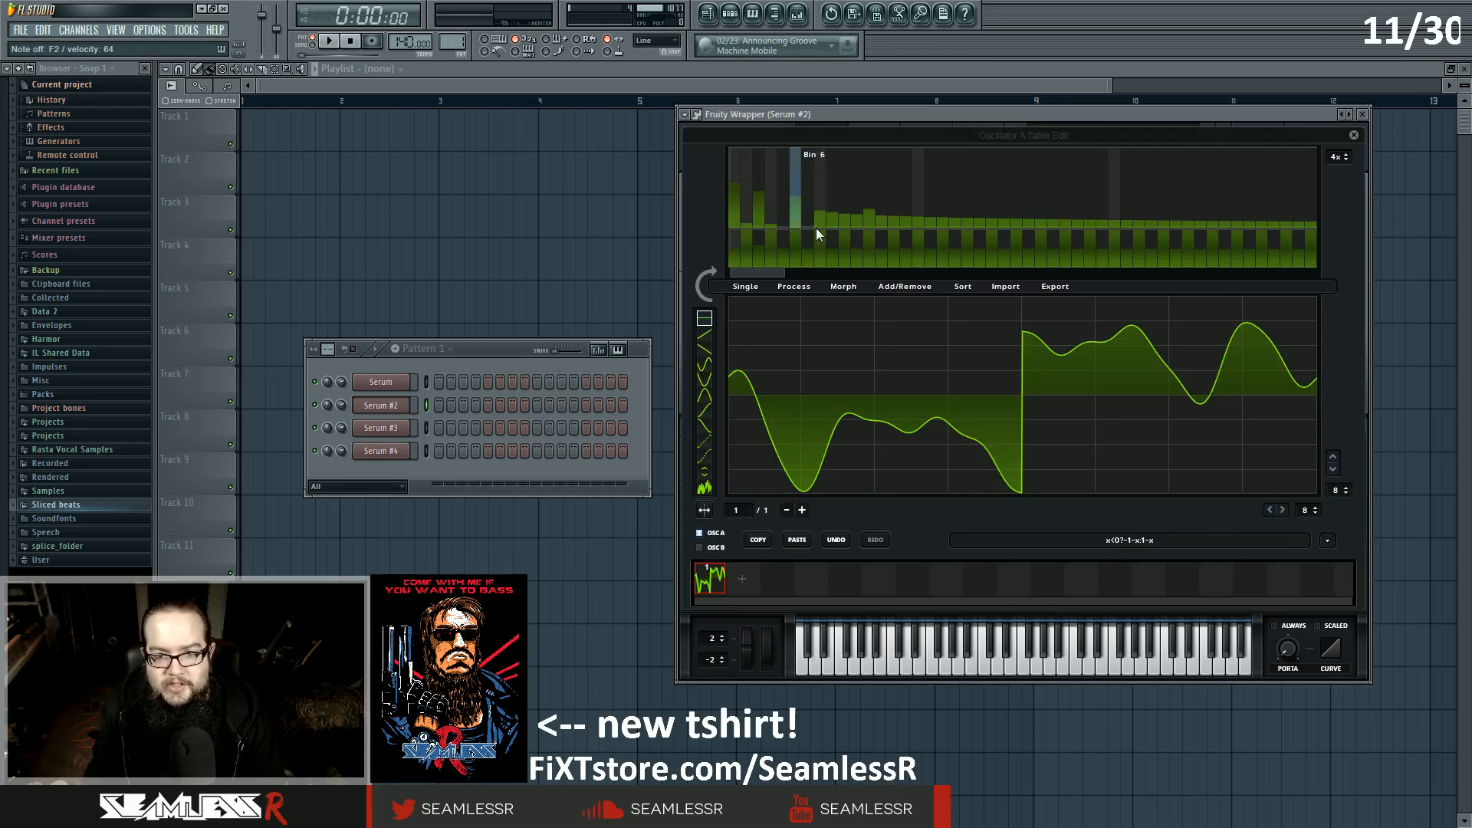
left_click(1354, 135)
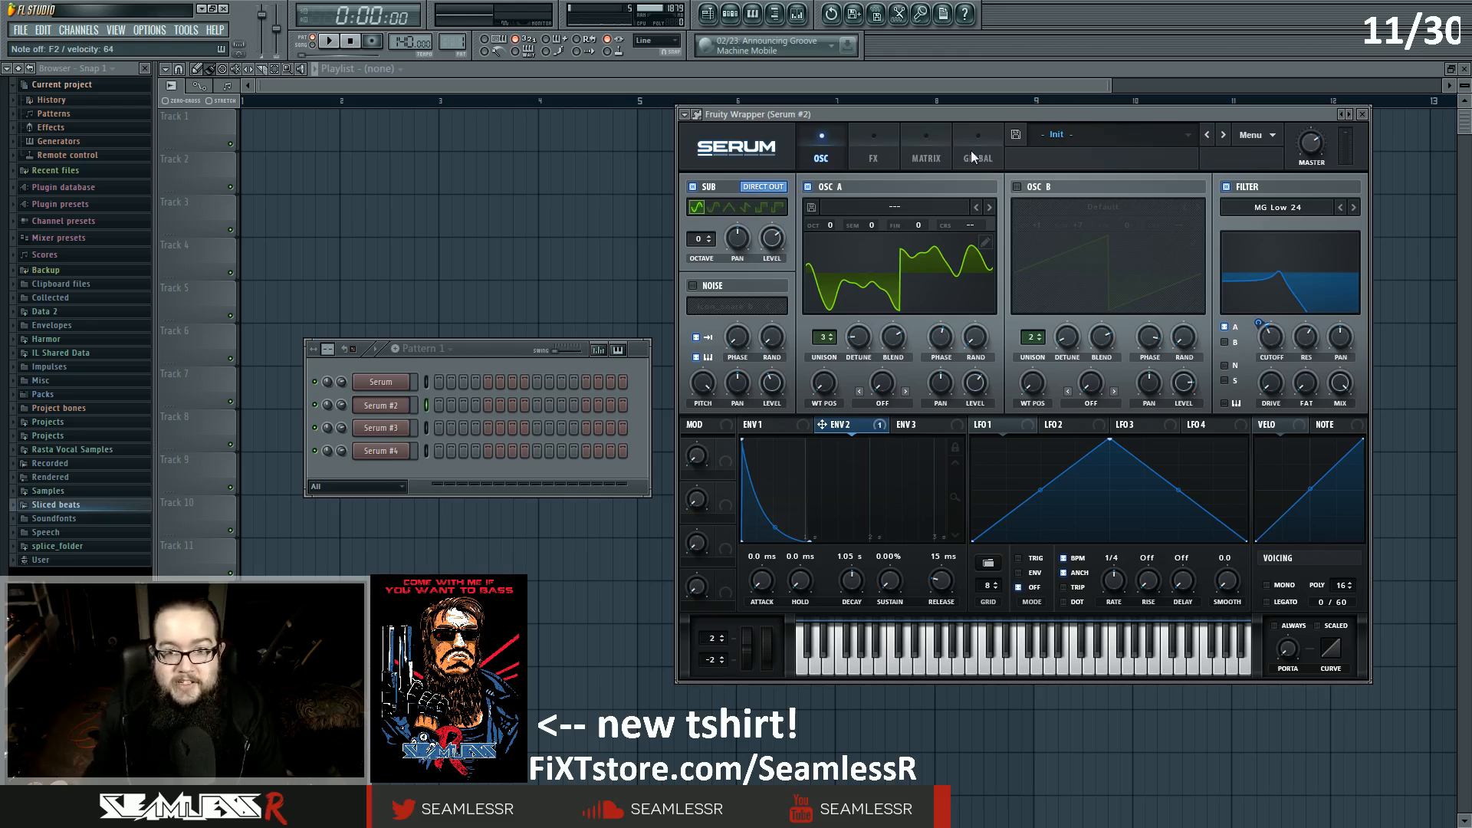
left_click(980, 239)
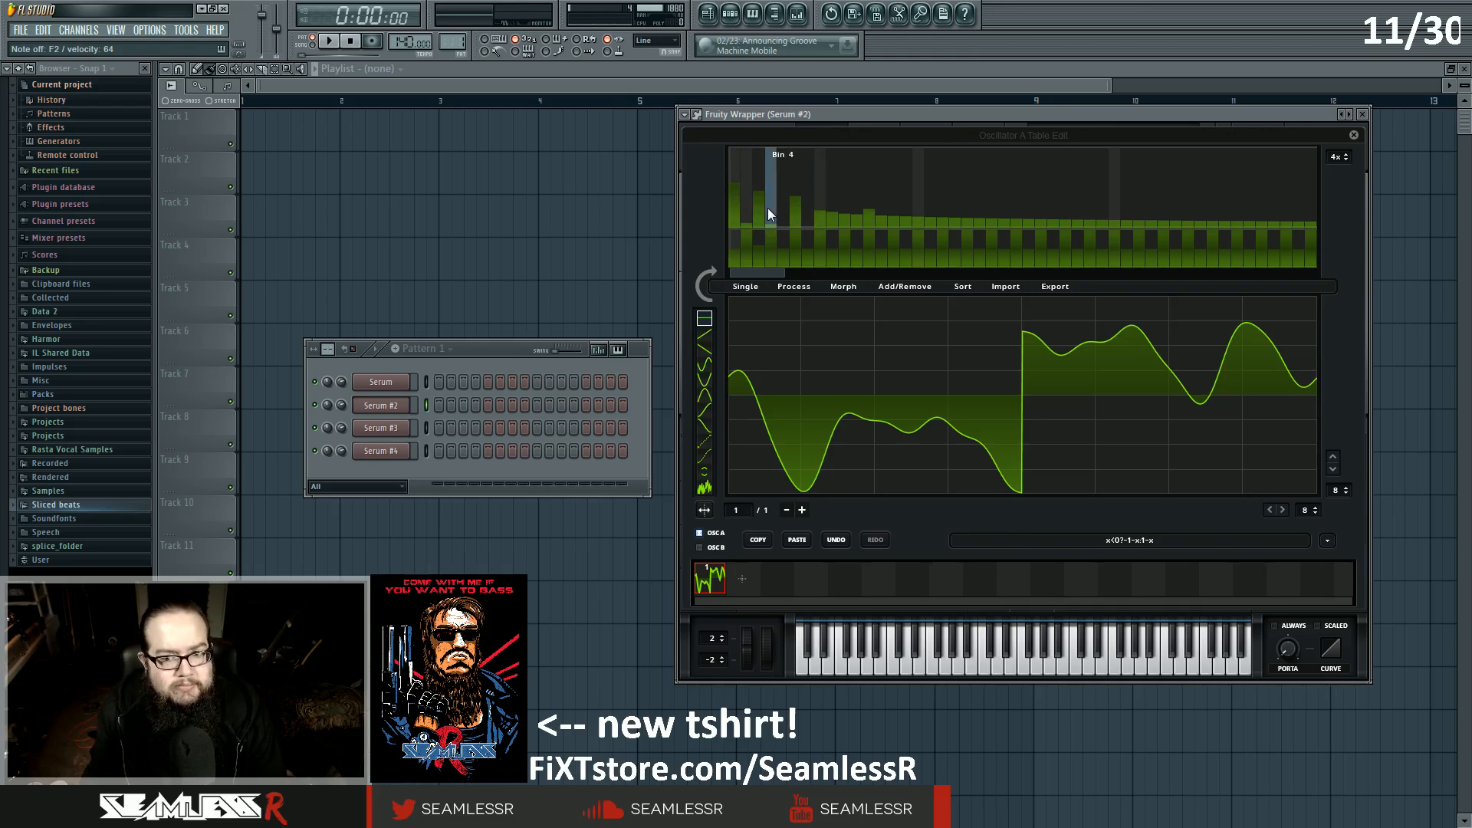
left_click(1354, 135)
Step: Review the Reverb and Compressor effects on Serum #2 and return to its oscillator view
left_click(878, 141)
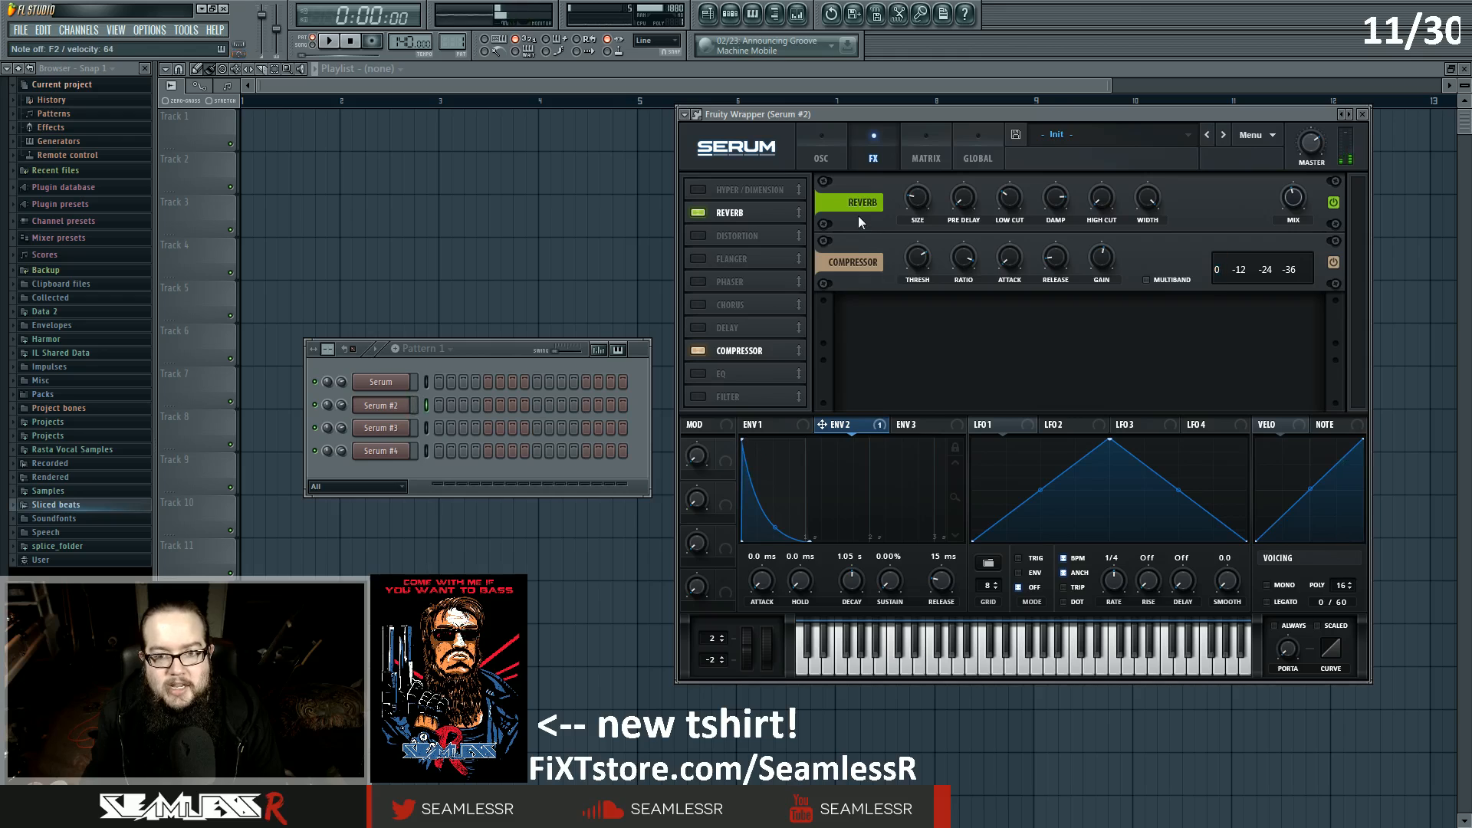
left_click(825, 157)
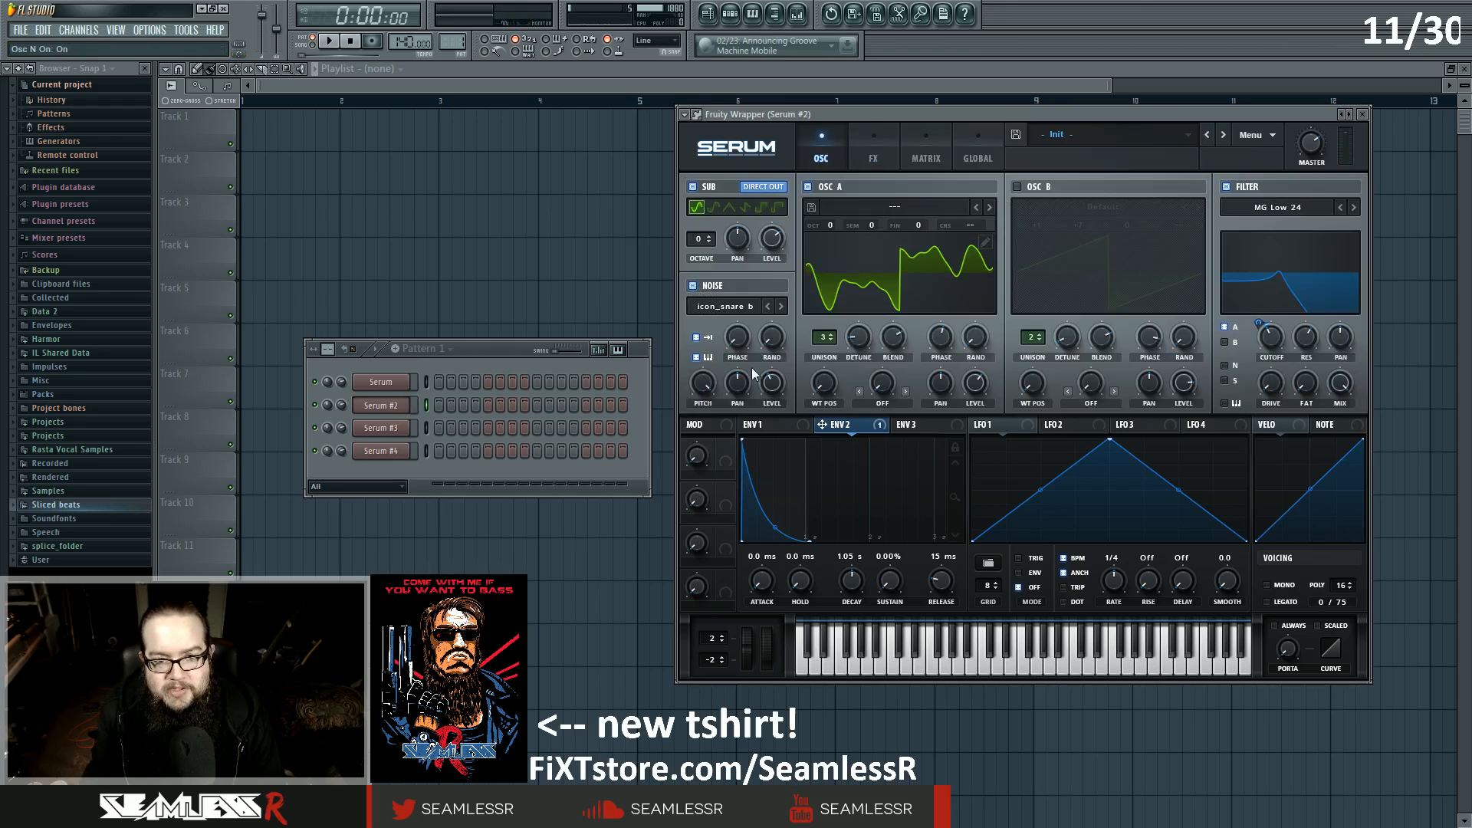
Step: Switch off oscillator A on Serum #2 to isolate the noise oscillator, and browse the Attacks_Misc noise samples
left_click(809, 187)
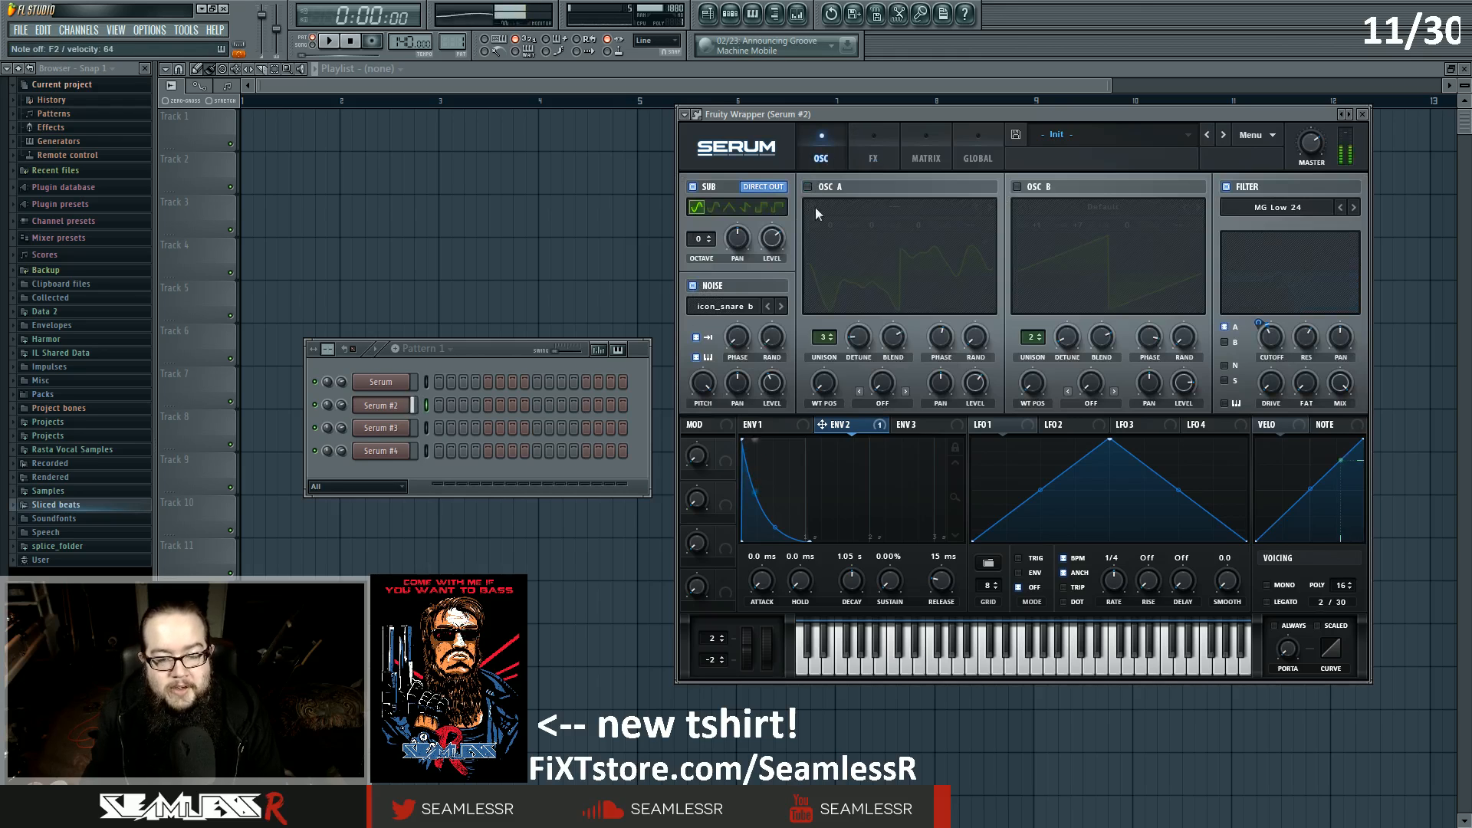
left_click(730, 306)
mouse_move(759, 381)
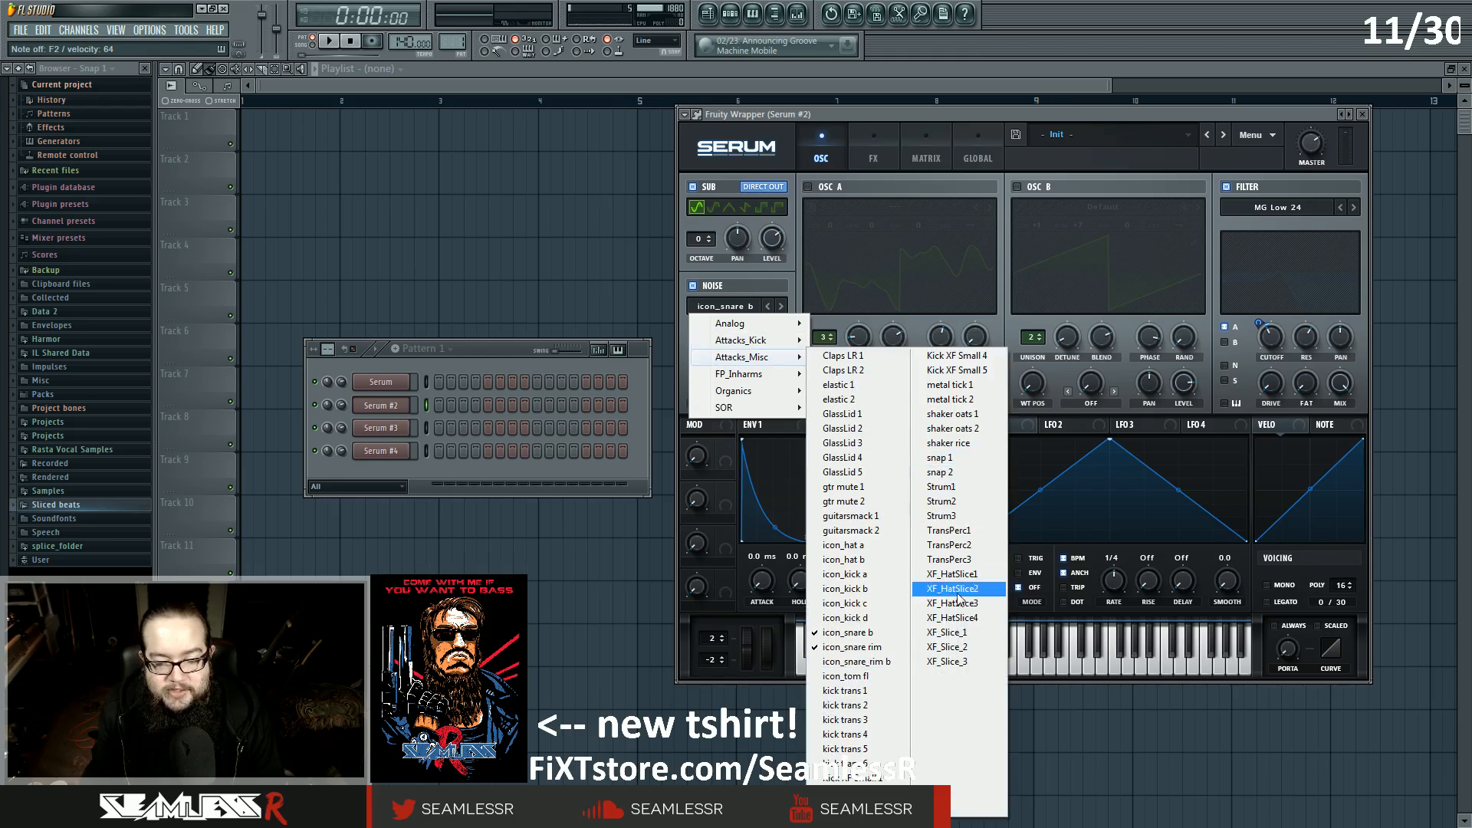
left_click(781, 245)
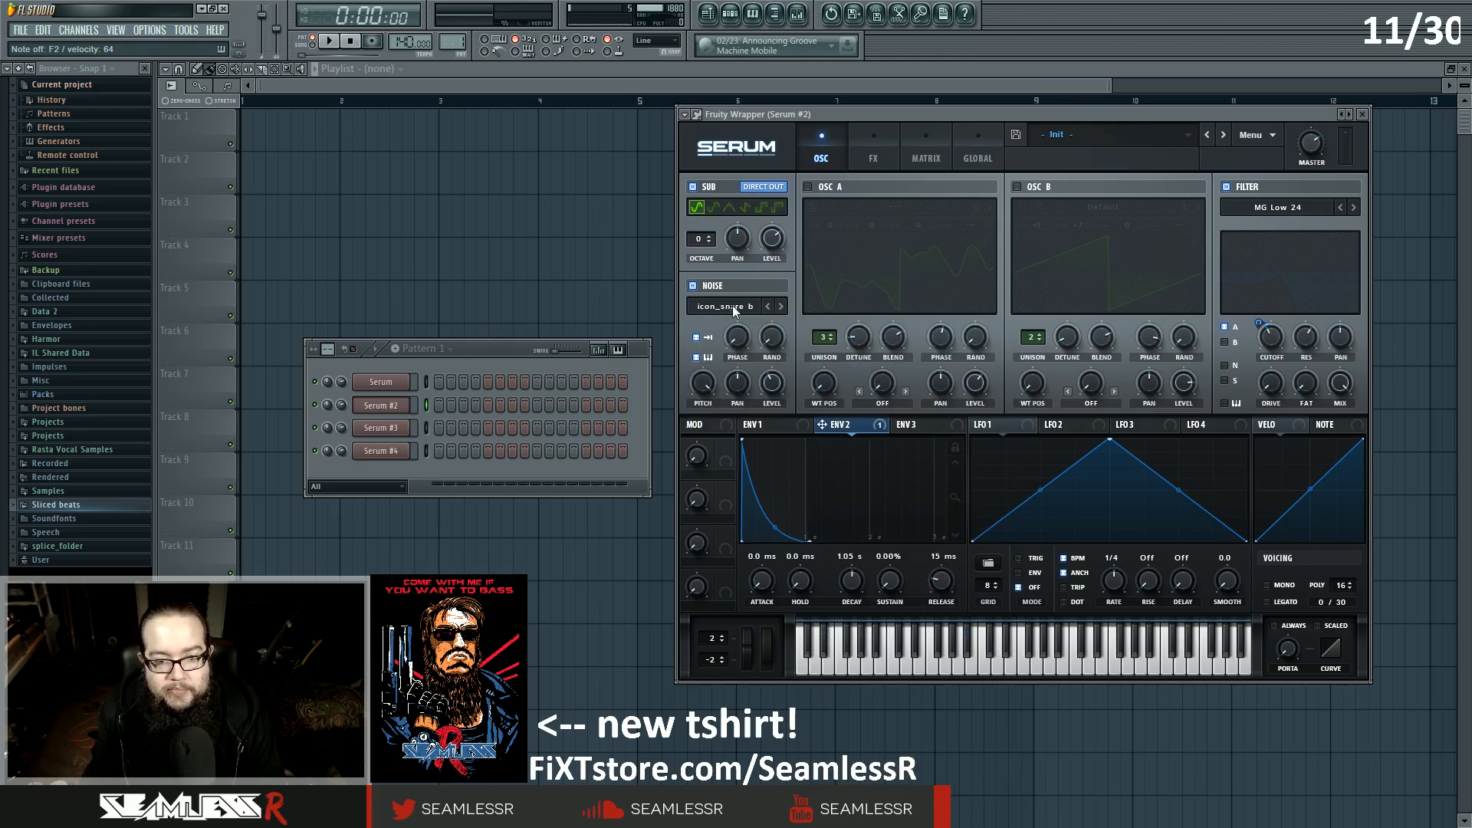
Step: Audition the noise oscillator with one-shot mode and pitch tracking each disabled in turn and restored, and re-enable oscillator A
left_click(698, 338)
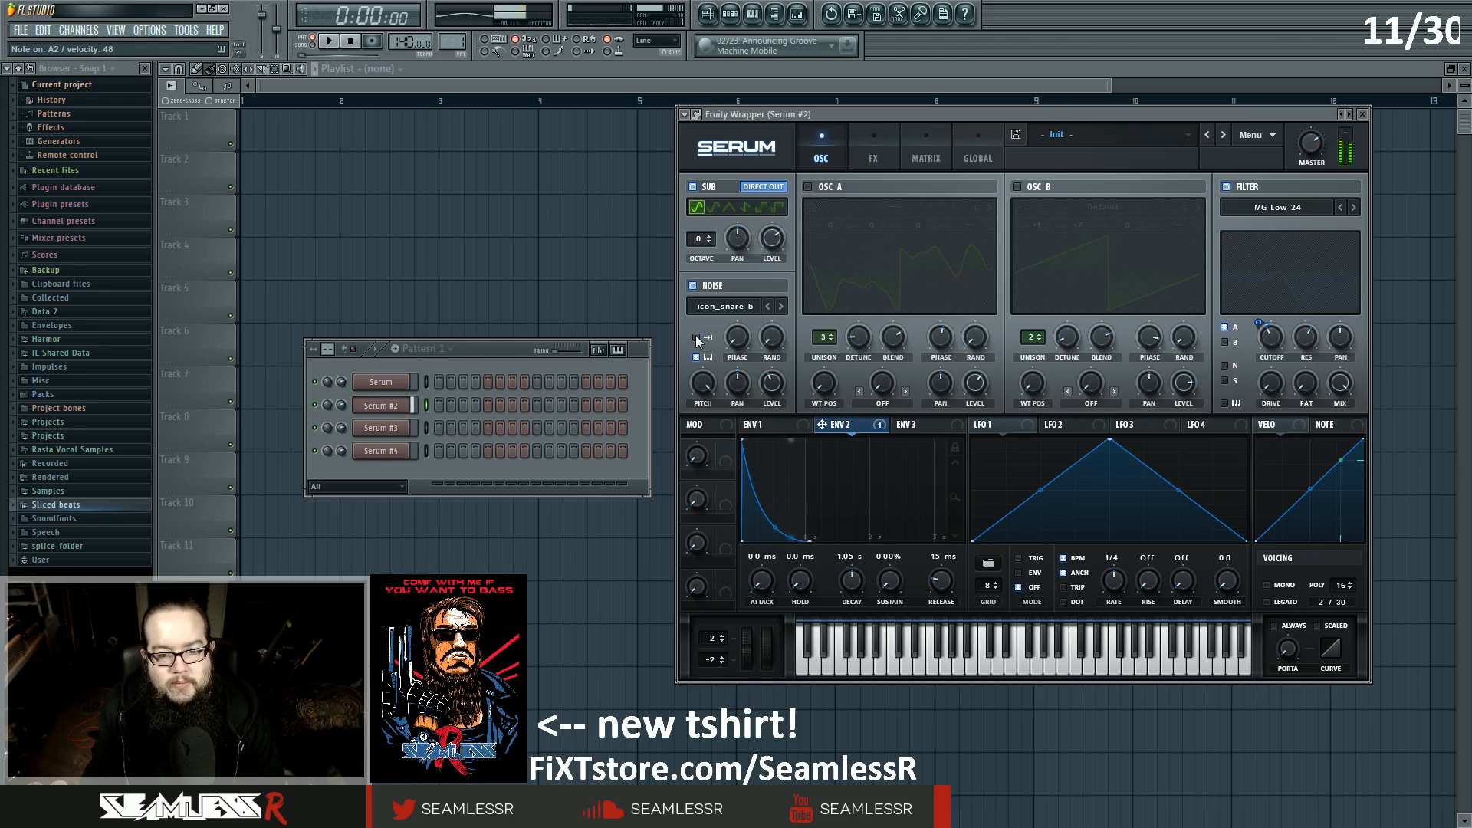
left_click(697, 337)
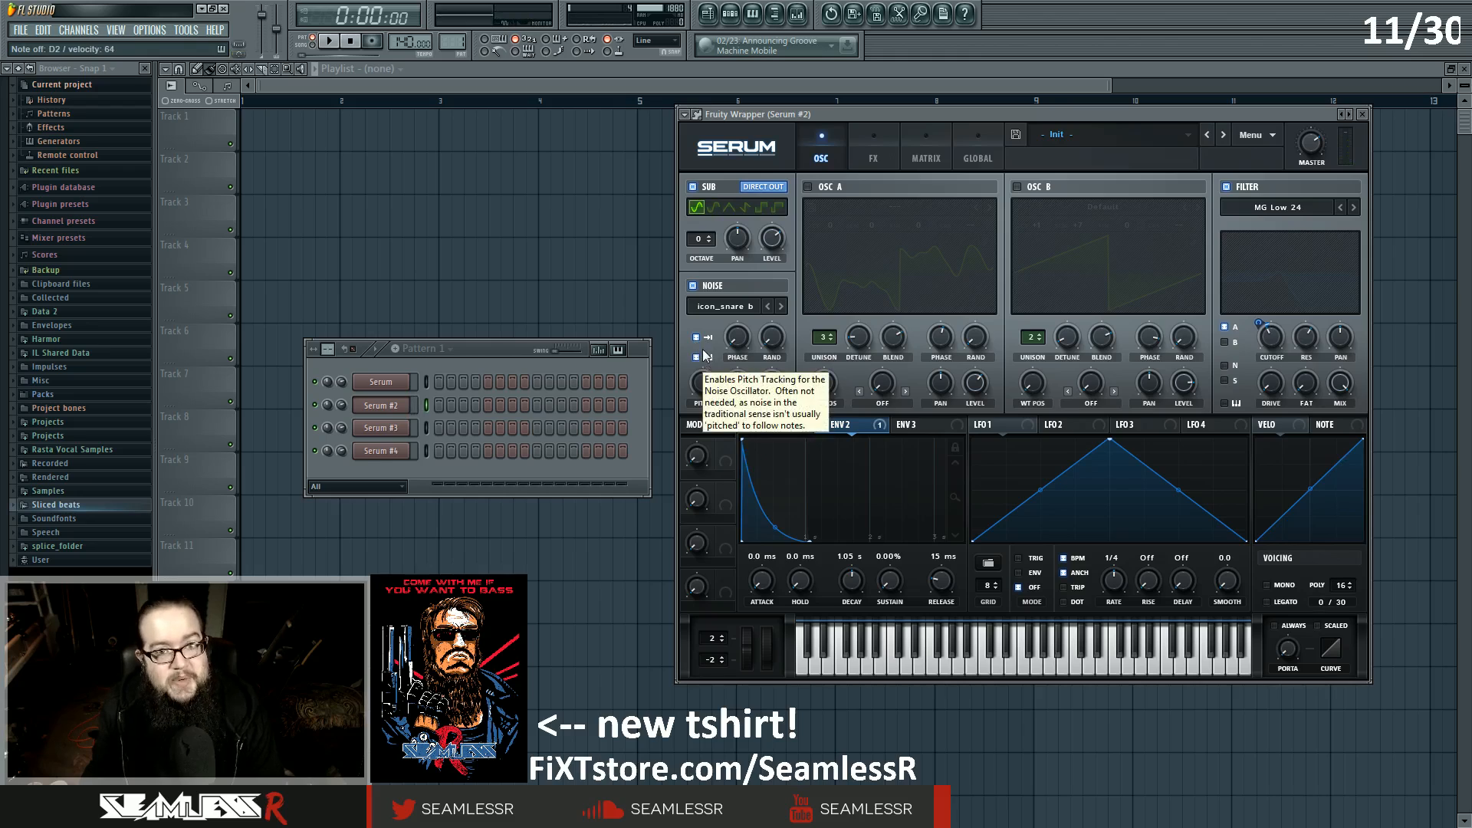
left_click(696, 358)
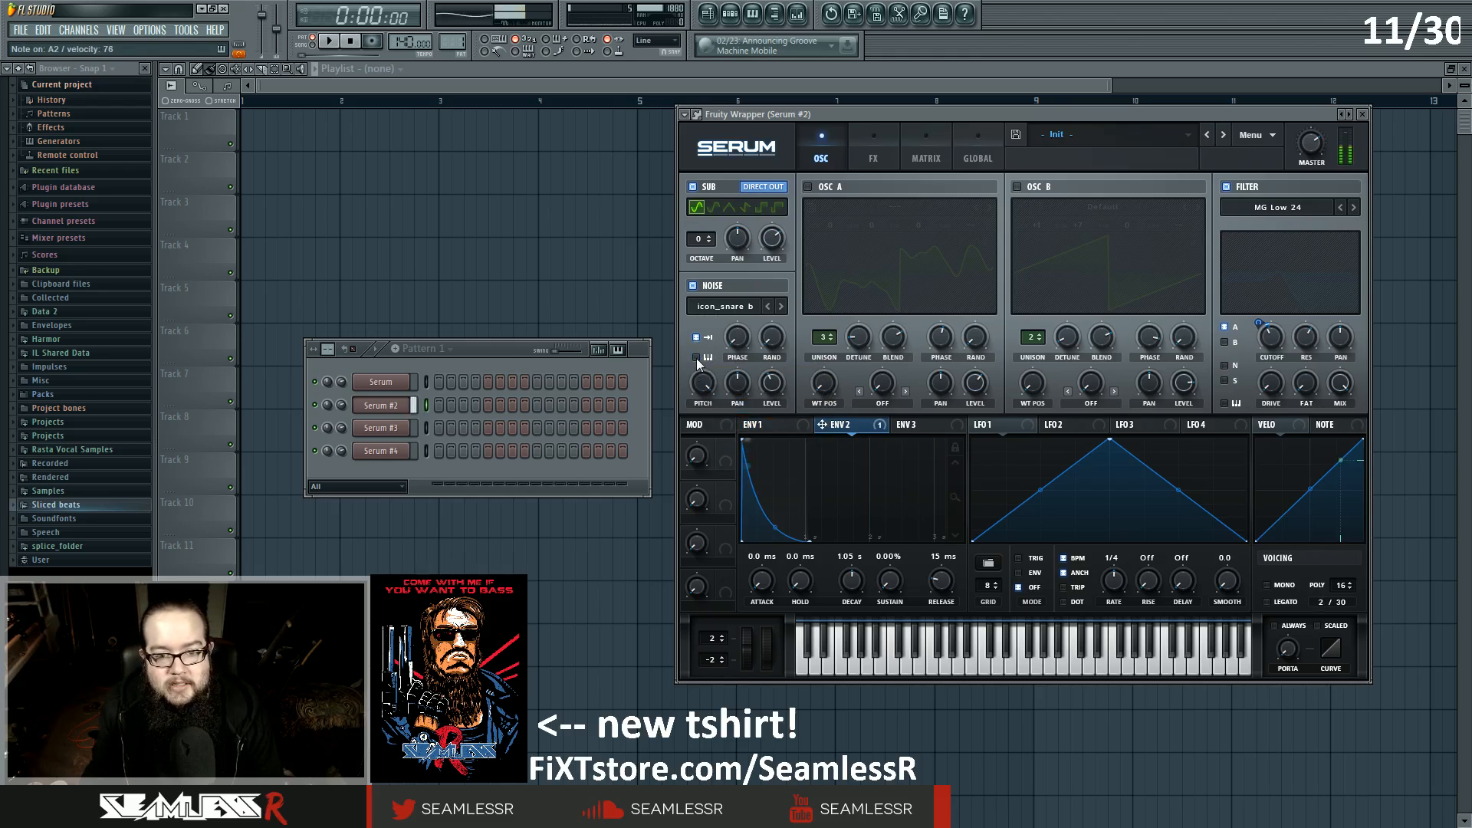
left_click(697, 359)
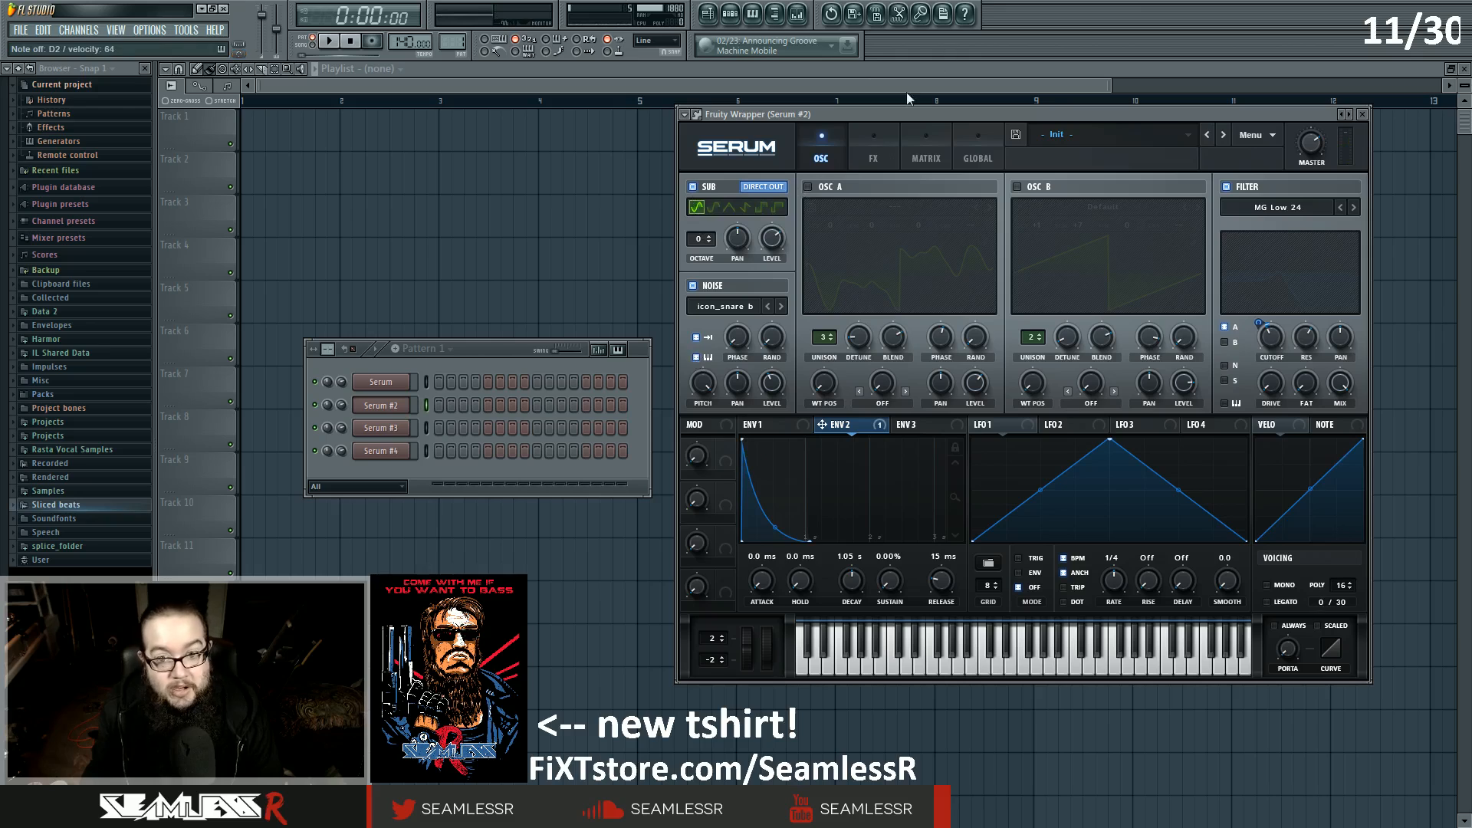
left_click(809, 186)
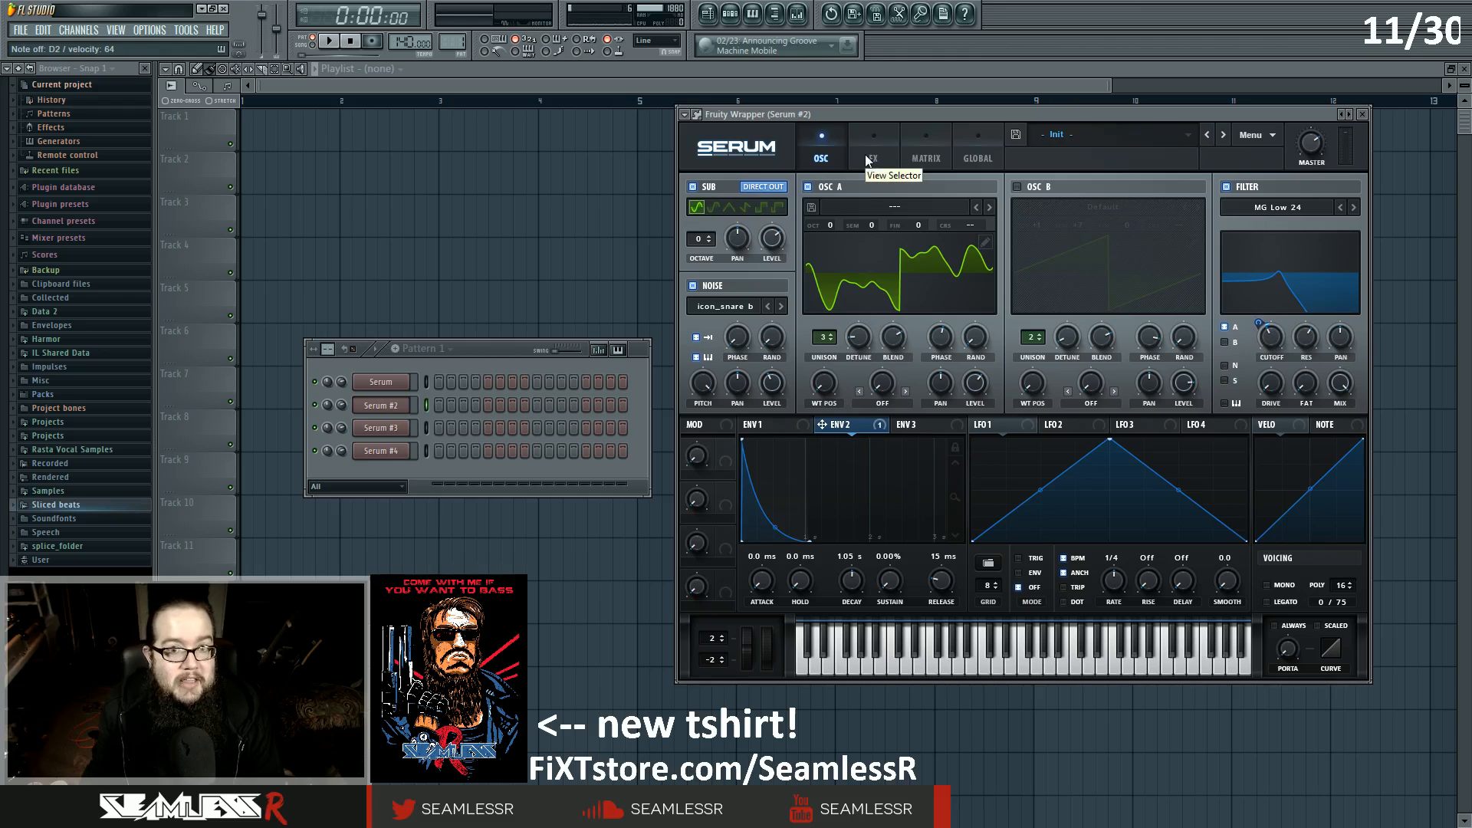
Step: Open the Serum #3 channel and sweep its Macro 1 control
left_click(383, 428)
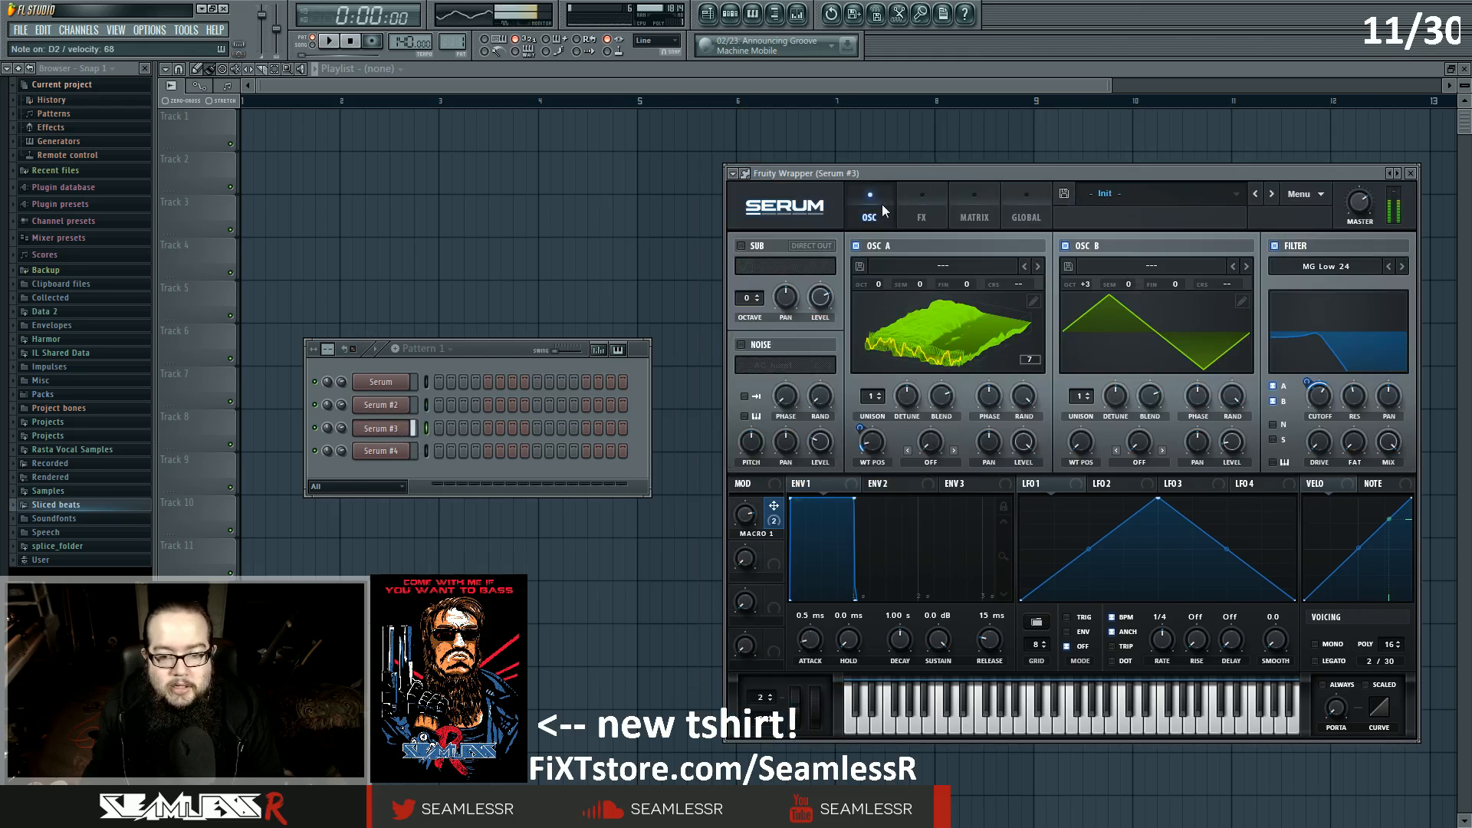
left_click_drag(747, 517, 769, 537)
Step: Adjust the high-band EQ frequency in Serum #3's effects and sweep Macro 1 to audition it
left_click(916, 219)
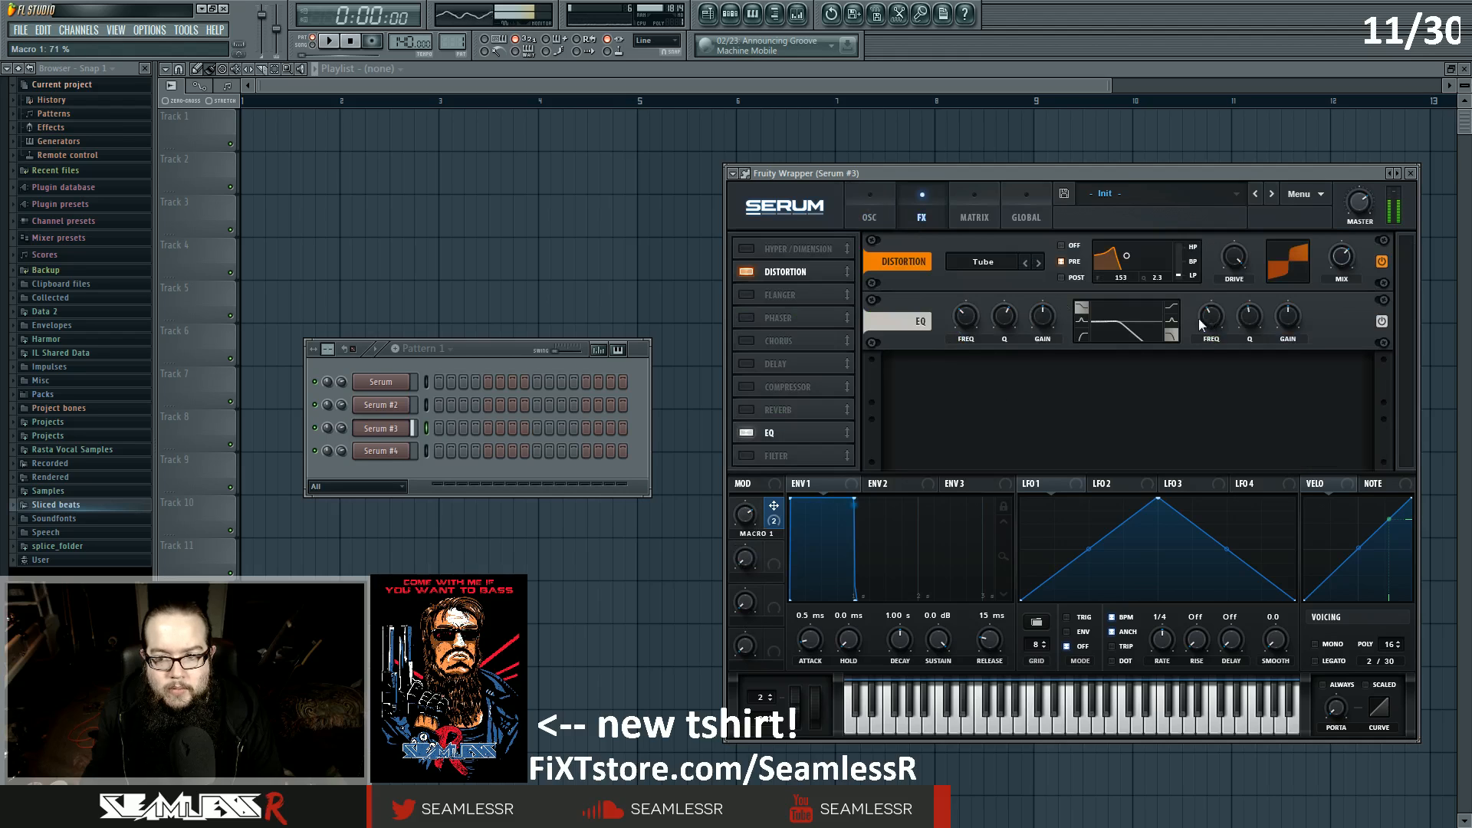
left_click_drag(1215, 319, 1219, 309)
mouse_move(749, 519)
left_mouse_down()
mouse_move(743, 569)
mouse_move(764, 603)
mouse_move(761, 511)
left_mouse_up()
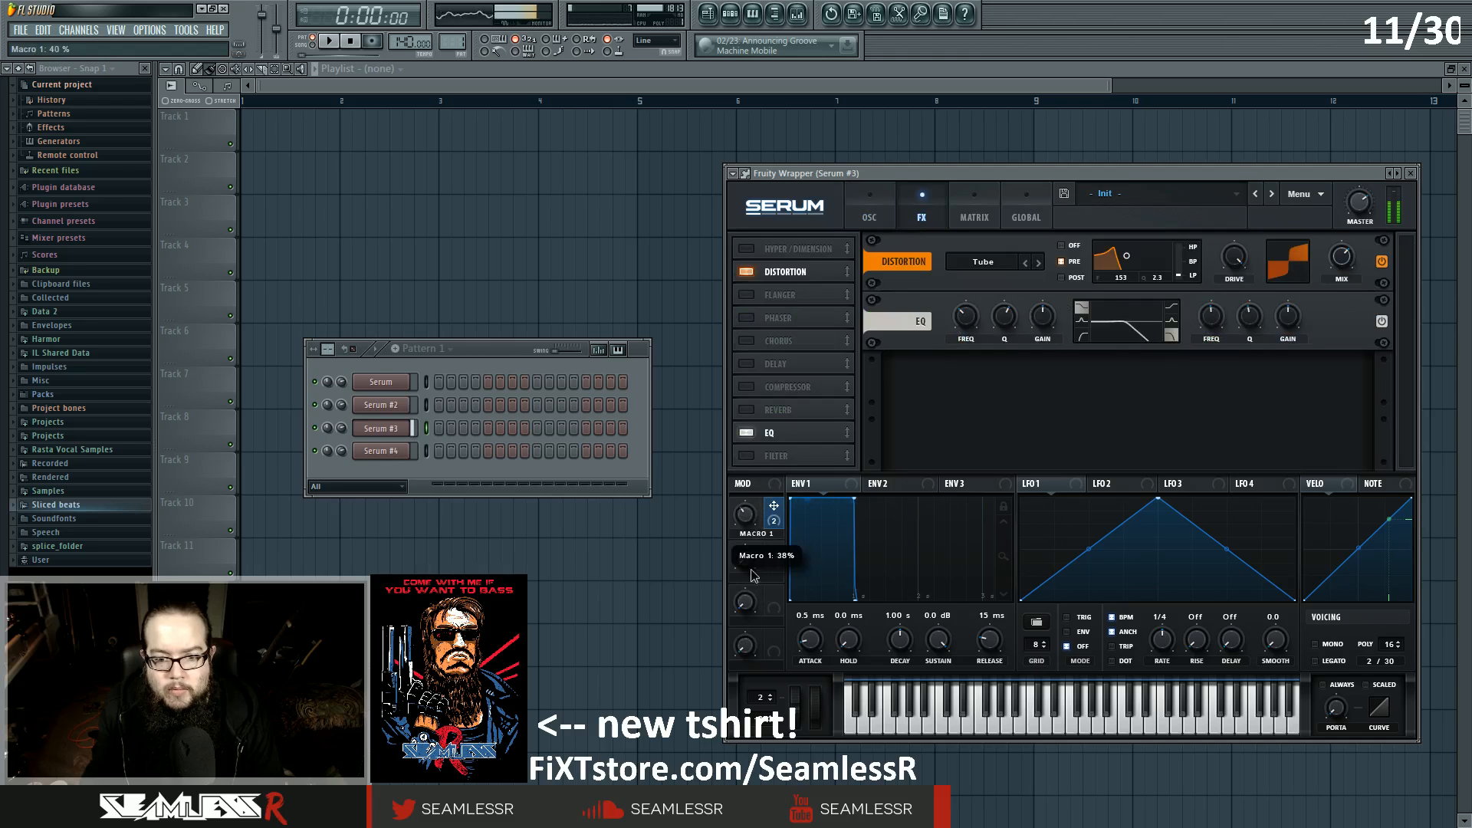
left_click(886, 219)
left_click_drag(943, 176, 923, 153)
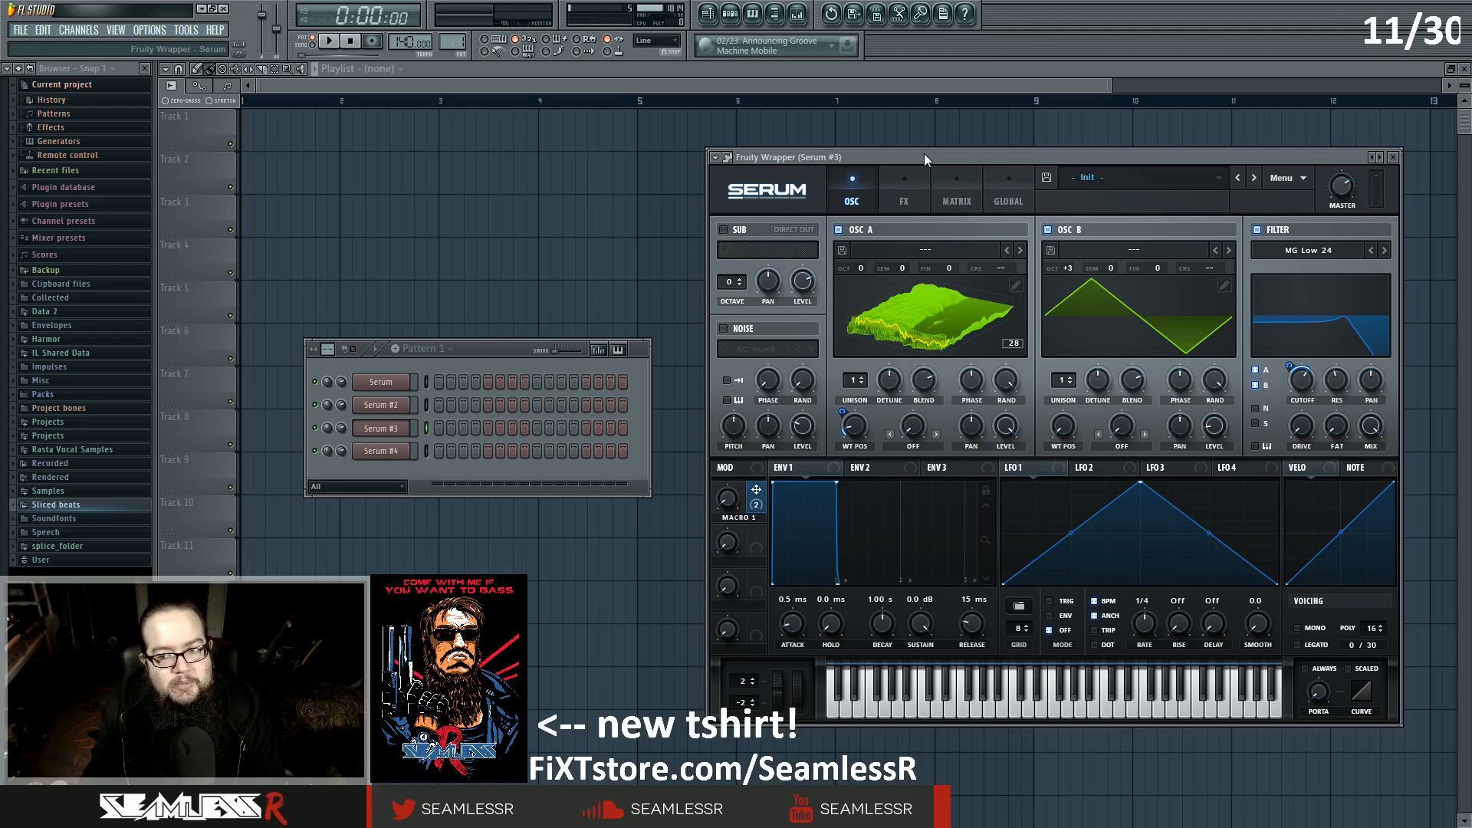
Step: Open the Serum #4 channel and sweep its Macro 1 control
left_click(382, 451)
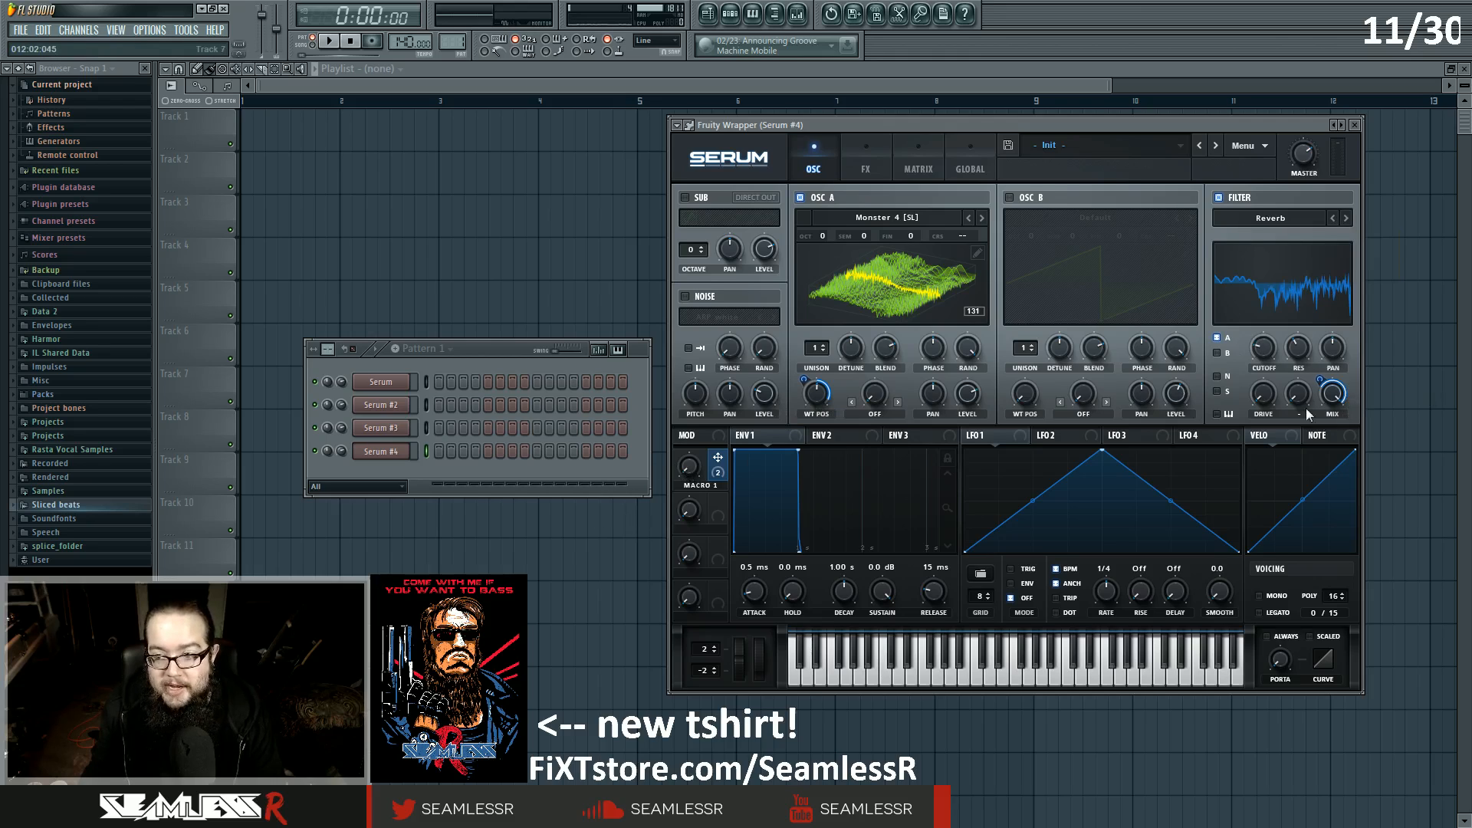
left_click_drag(684, 471, 744, 559)
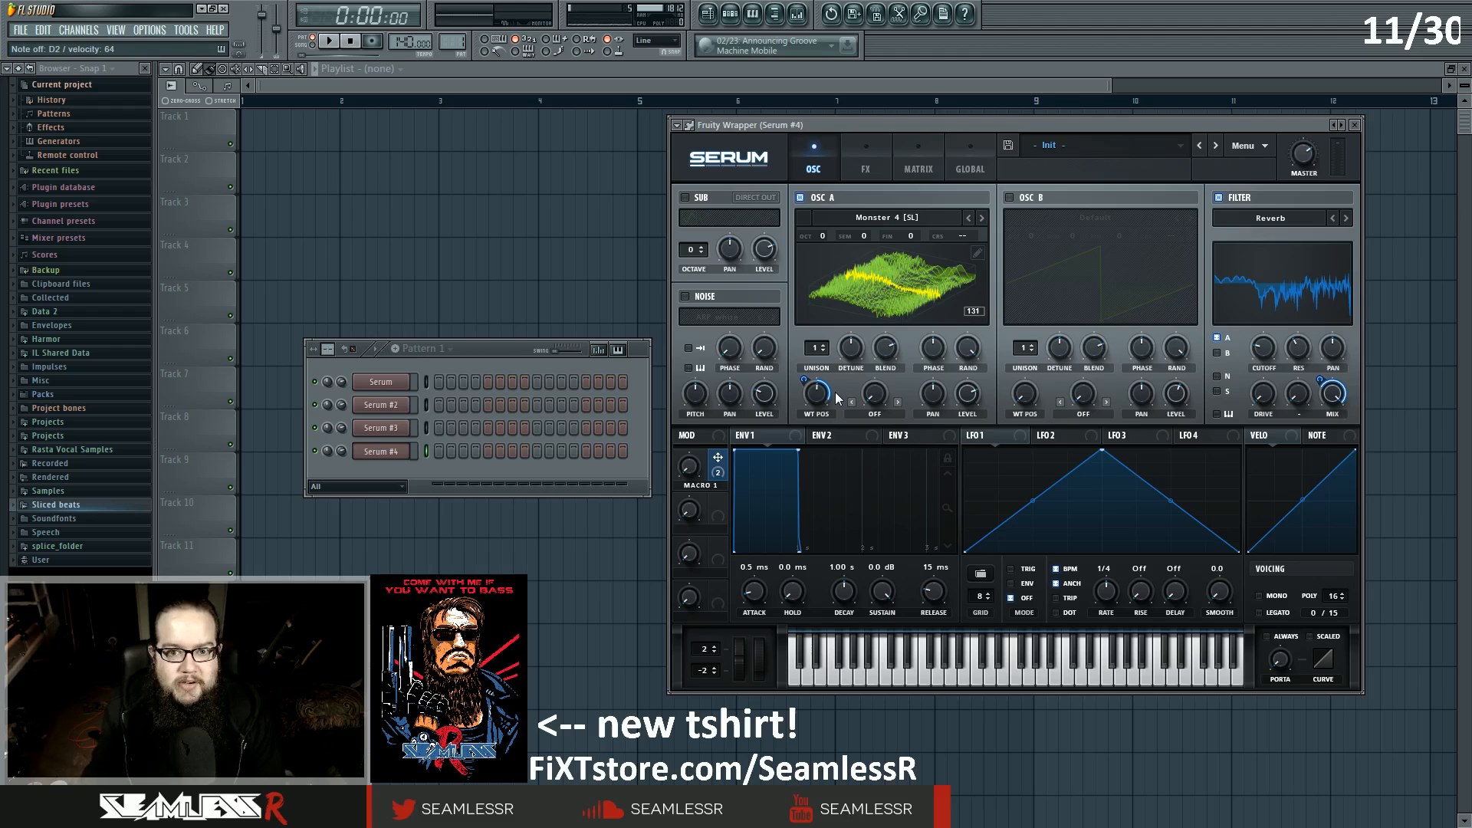
Step: Adjust the drive of the Tube distortion in Serum #4's effects and return to the oscillator view
left_click(854, 156)
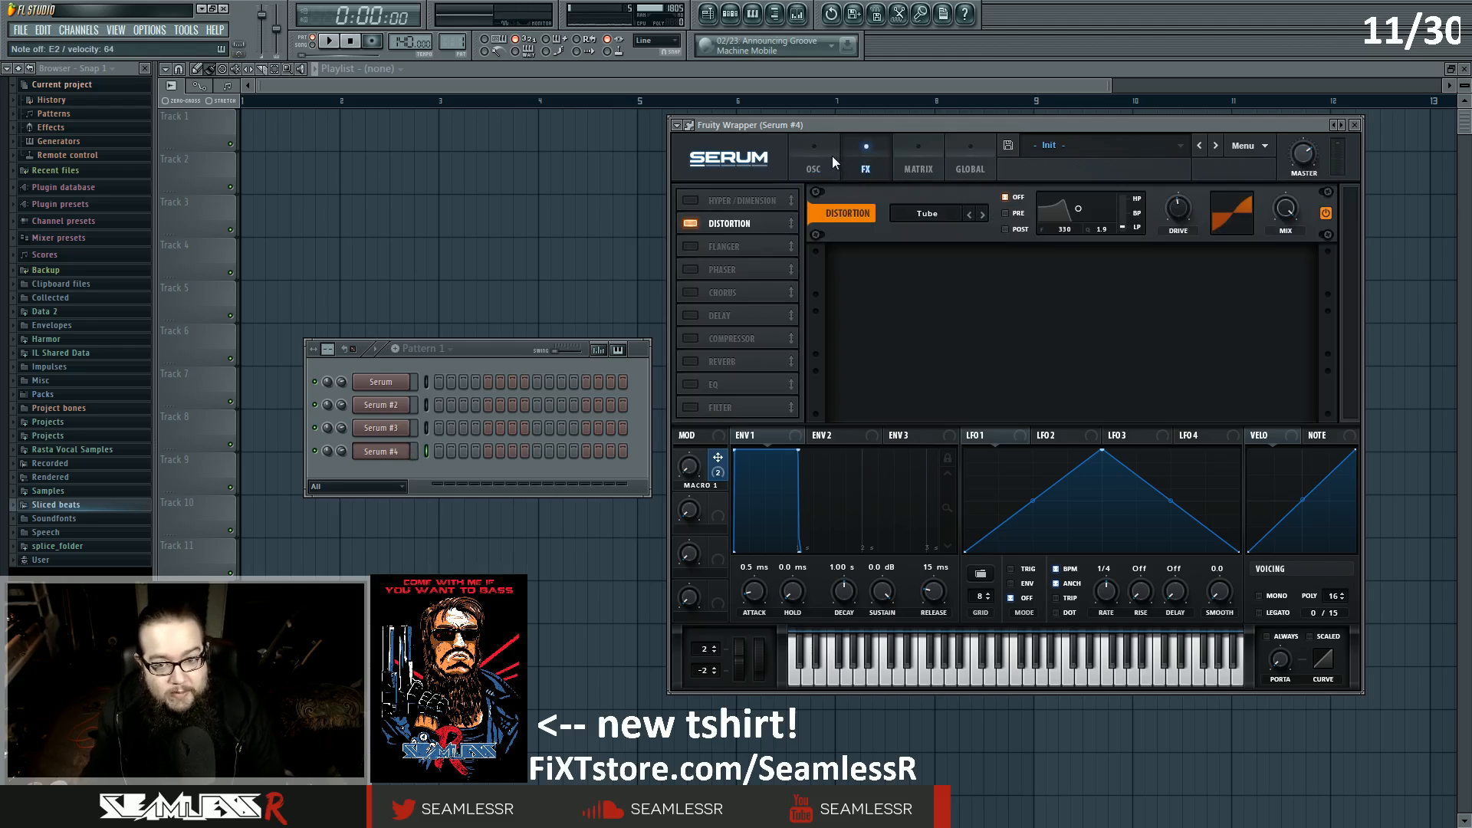
left_click(830, 157)
left_click(873, 162)
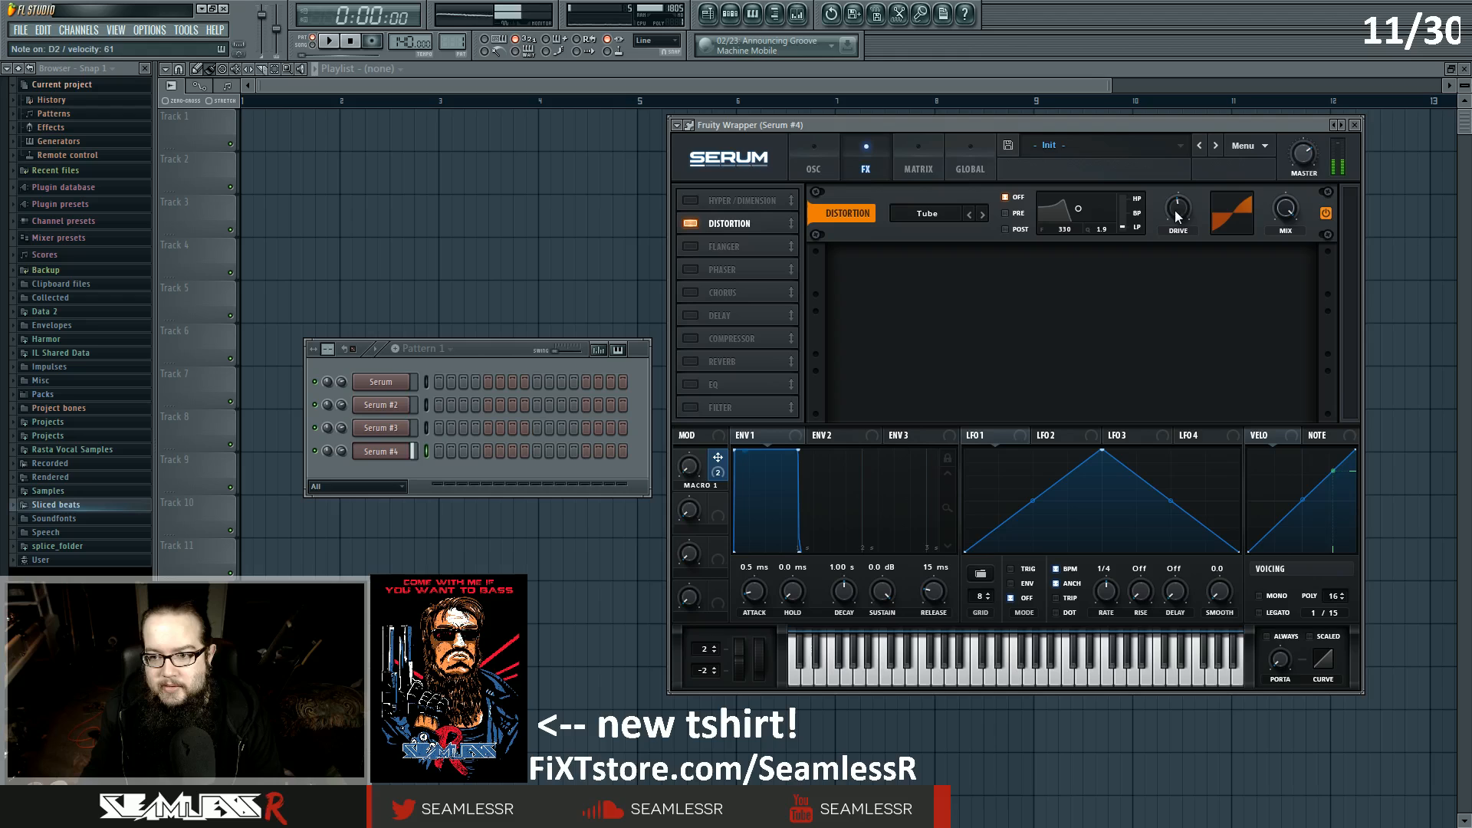
left_click_drag(1178, 209, 1178, 189)
left_click(814, 161)
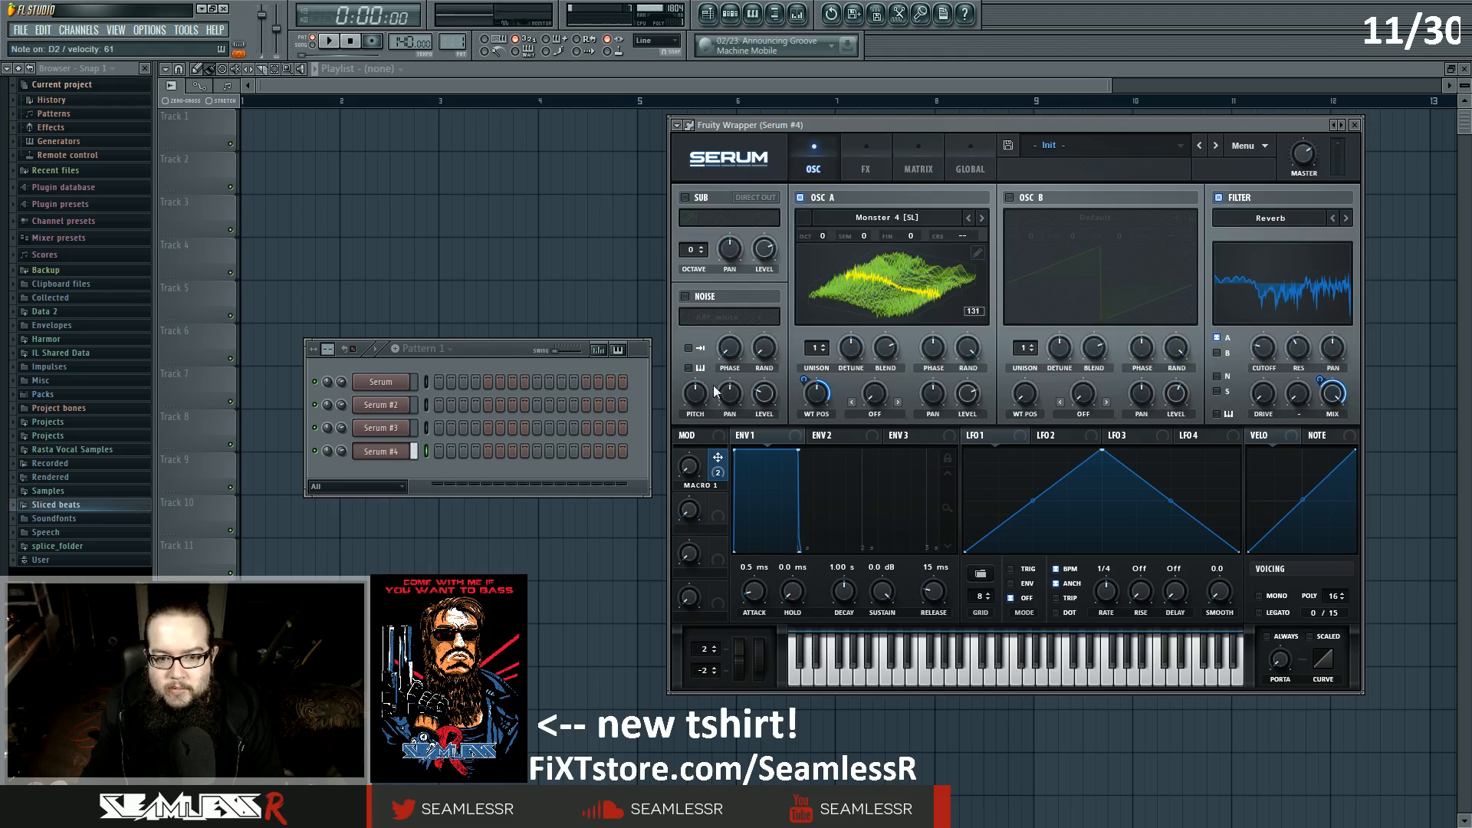